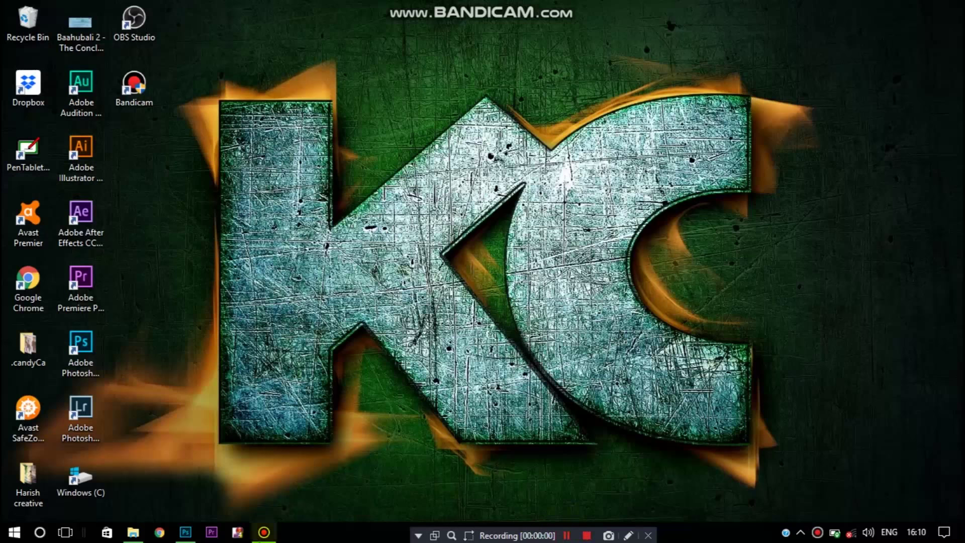
Duplicate Layer 0 of chicken-pox-scars-remedies.png as Layer 0 copy and check its visibility
{"action": "left_click", "coordinate": [187, 532]}
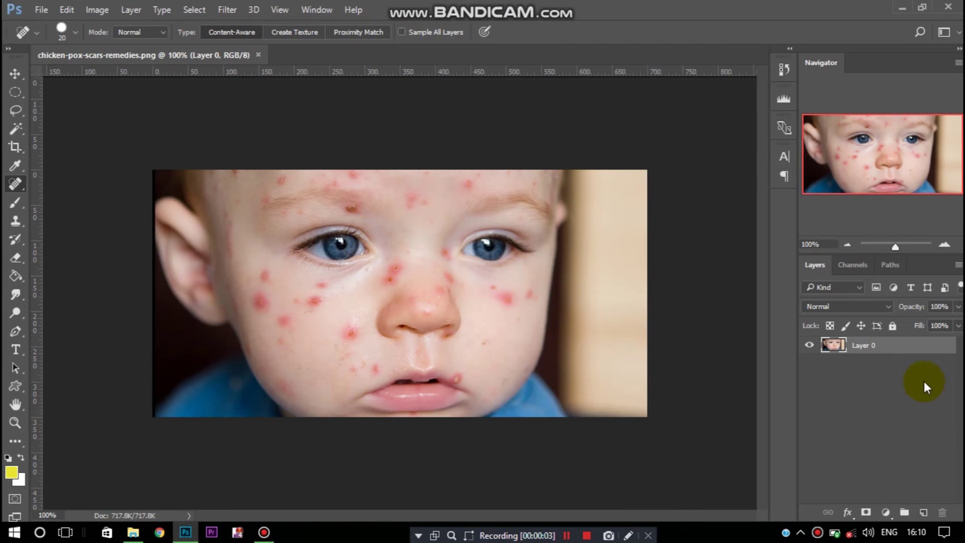
{"action": "left_click_drag", "start_coordinate": [899, 346], "coordinate": [924, 512]}
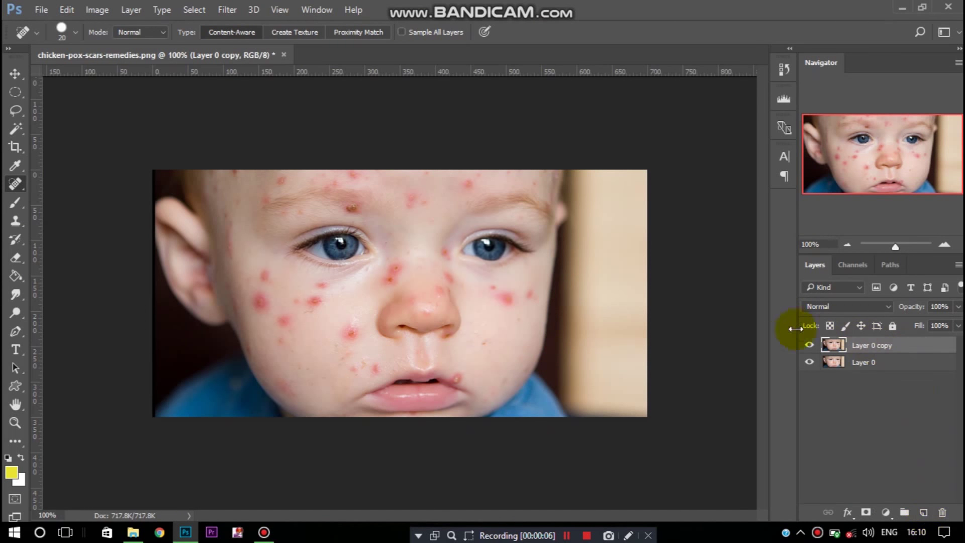
{"action": "left_click_drag", "start_coordinate": [807, 347], "coordinate": [808, 361]}
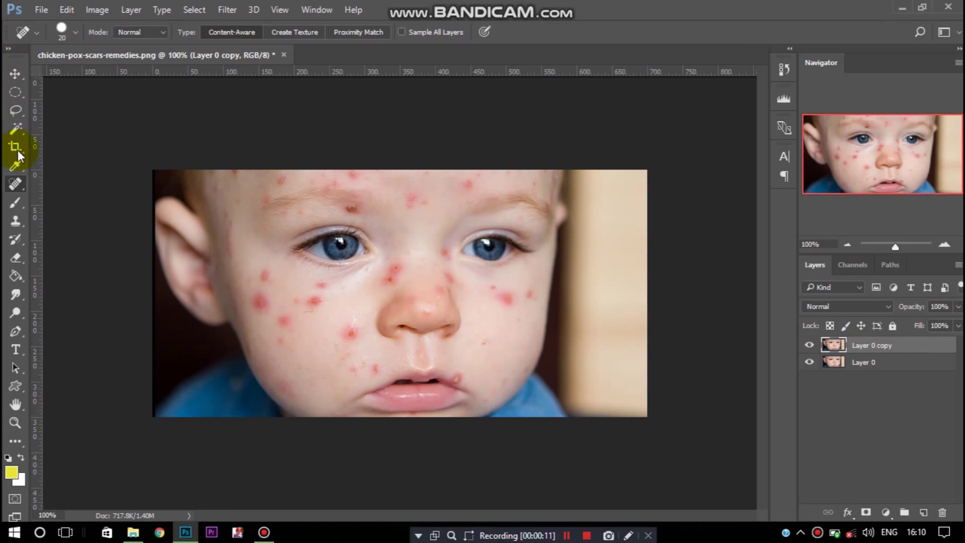
Zoom in, set a 15 px brush, and heal the nose-bridge, inner-eye and beside-nose spots
{"action": "scroll", "coordinate": [308, 269], "scroll_direction": "up", "scroll_amount": 2}
{"action": "key", "text": "bracketleft"}
{"action": "left_click", "coordinate": [390, 219]}
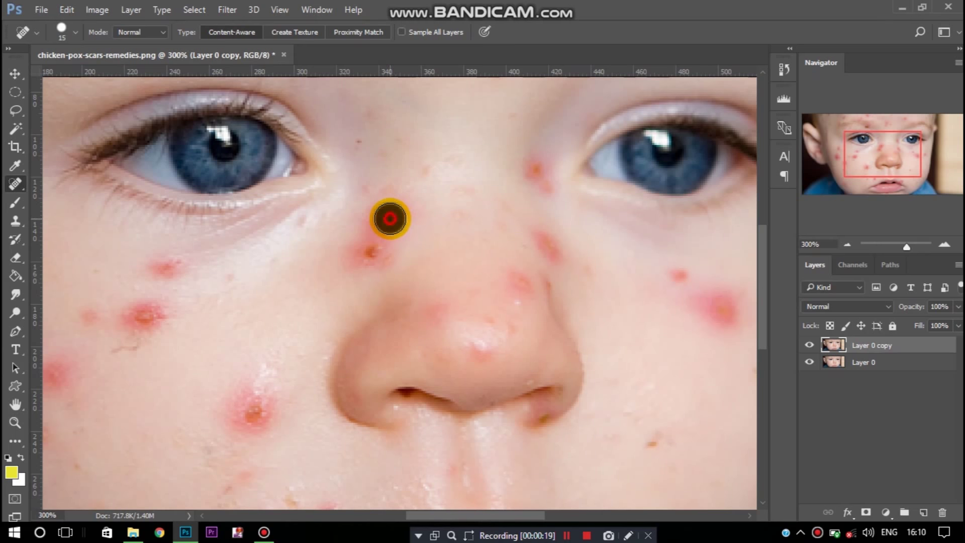
{"action": "left_click", "coordinate": [370, 190]}
{"action": "left_click", "coordinate": [363, 139]}
{"action": "left_click", "coordinate": [416, 166]}
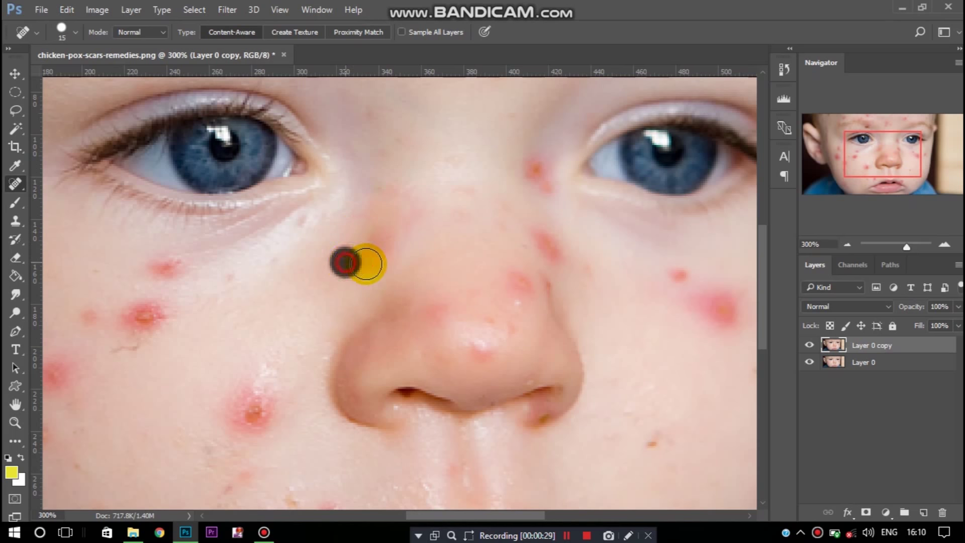
{"action": "left_click", "coordinate": [384, 257]}
{"action": "left_click_drag", "start_coordinate": [394, 234], "coordinate": [384, 222]}
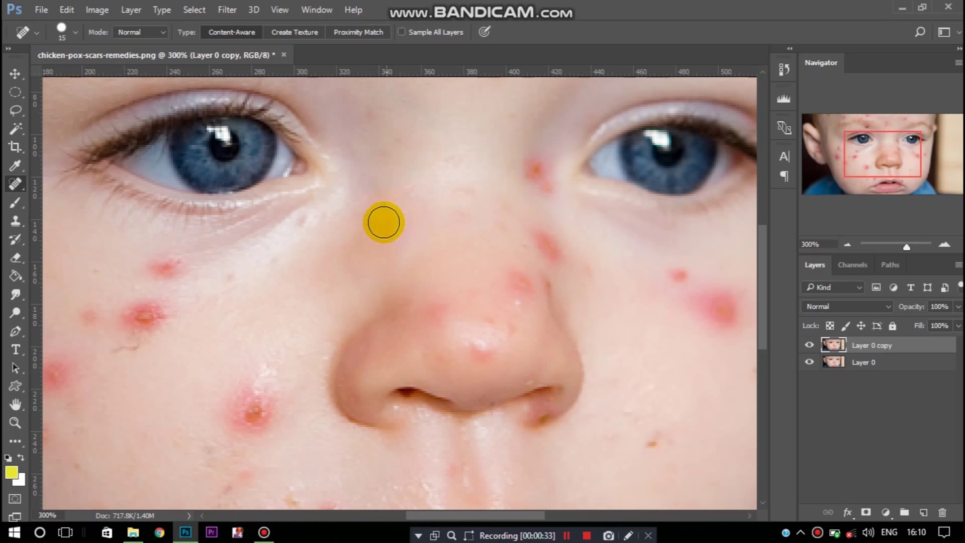
Heal the marks above the nose bridge, near the nose tip and beside the nose
{"action": "key", "text": "ctrl+minus"}
{"action": "key", "text": "ctrl+minus"}
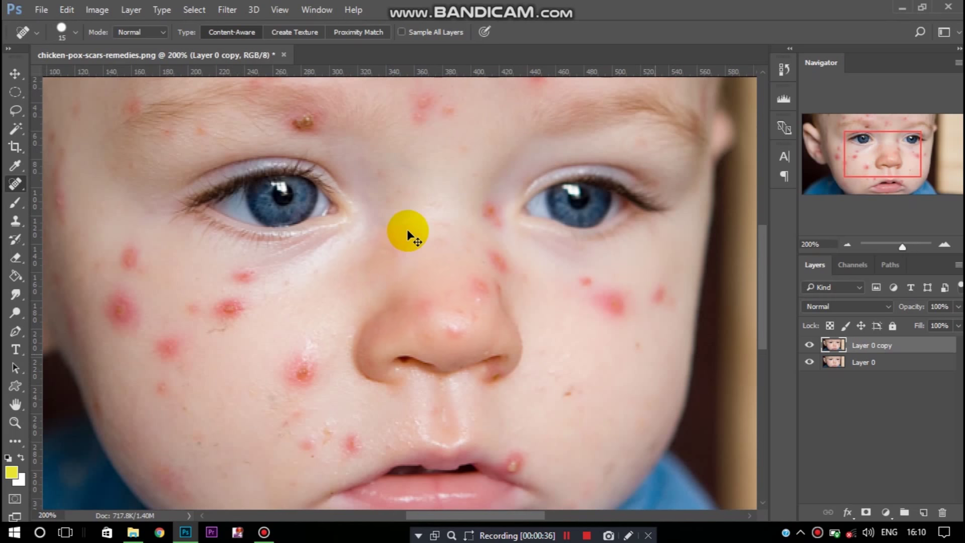
{"action": "key", "text": "ctrl+minus"}
{"action": "key", "text": "ctrl+plus"}
{"action": "key", "text": "ctrl+plus"}
{"action": "key", "text": "ctrl+plus"}
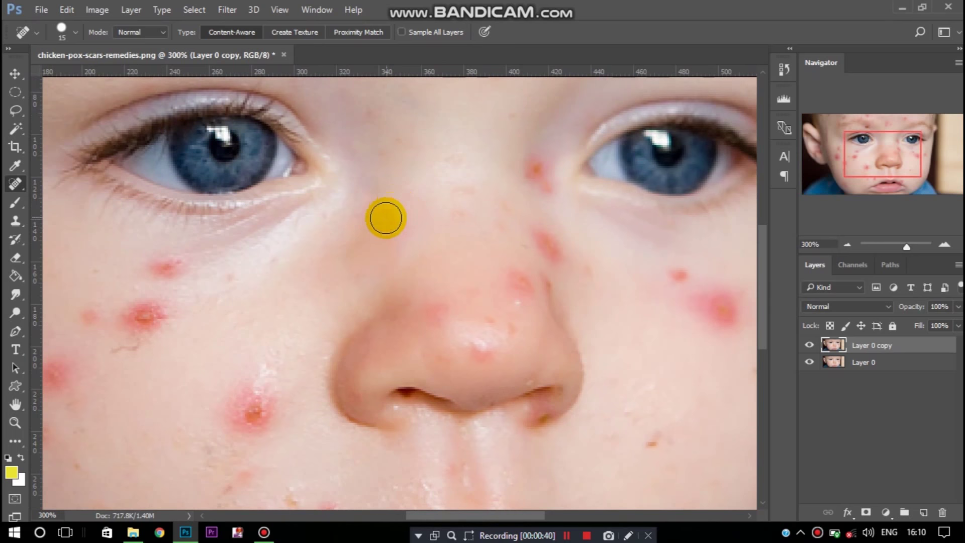
{"action": "mouse_move", "coordinate": [384, 171]}
{"action": "left_mouse_down"}
{"action": "mouse_move", "coordinate": [371, 220]}
{"action": "mouse_move", "coordinate": [392, 233]}
{"action": "mouse_move", "coordinate": [390, 258]}
{"action": "mouse_move", "coordinate": [360, 241]}
{"action": "left_mouse_up"}
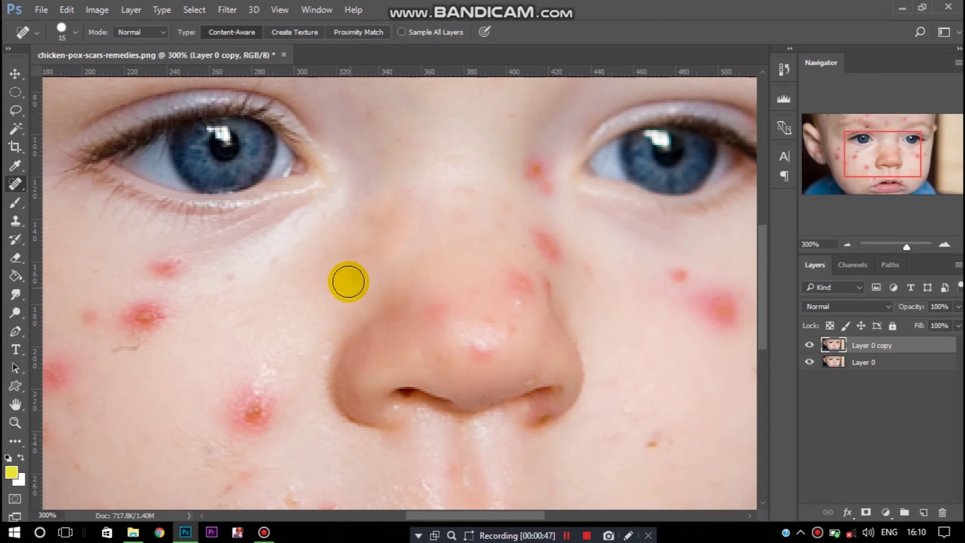
{"action": "left_click_drag", "start_coordinate": [390, 205], "coordinate": [378, 221]}
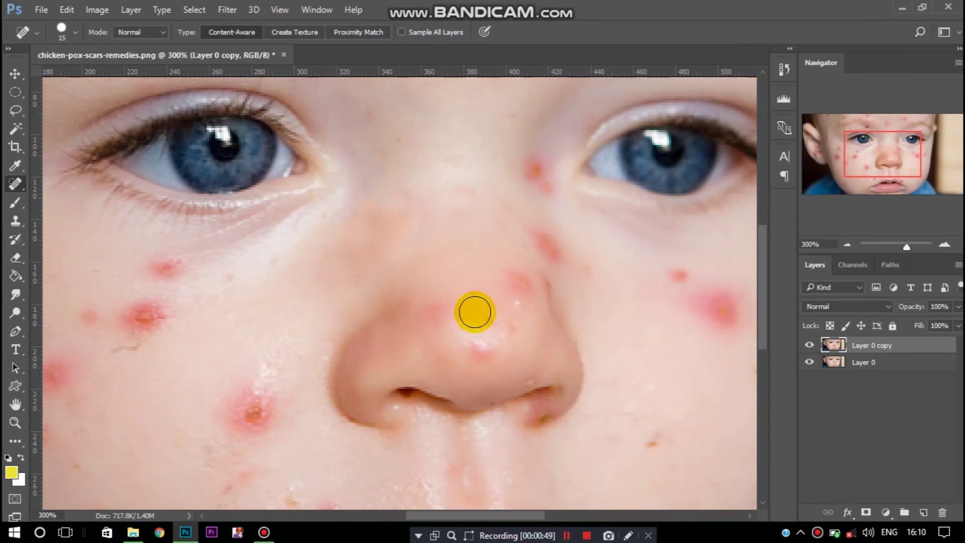
{"action": "left_click_drag", "start_coordinate": [435, 308], "coordinate": [438, 311]}
{"action": "left_click", "coordinate": [481, 348]}
{"action": "left_click_drag", "start_coordinate": [526, 284], "coordinate": [525, 284]}
{"action": "left_click", "coordinate": [496, 320]}
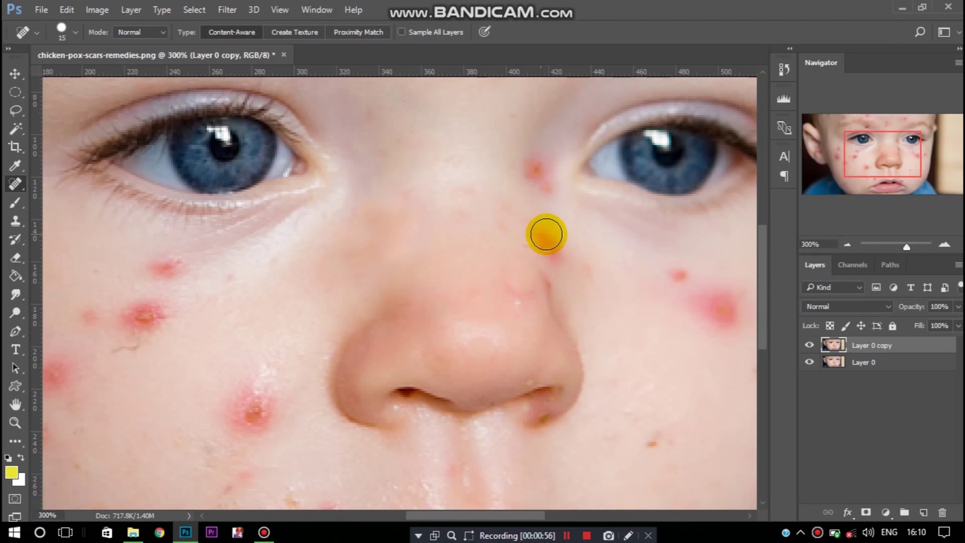
{"action": "mouse_move", "coordinate": [553, 247]}
{"action": "left_mouse_down"}
{"action": "mouse_move", "coordinate": [544, 257]}
{"action": "mouse_move", "coordinate": [553, 276]}
{"action": "left_mouse_up"}
Heal the small nose-bridge spots and the red spots near the right eye corner
{"action": "left_click", "coordinate": [462, 187]}
{"action": "left_click_drag", "start_coordinate": [463, 203], "coordinate": [453, 160]}
{"action": "left_click", "coordinate": [372, 113]}
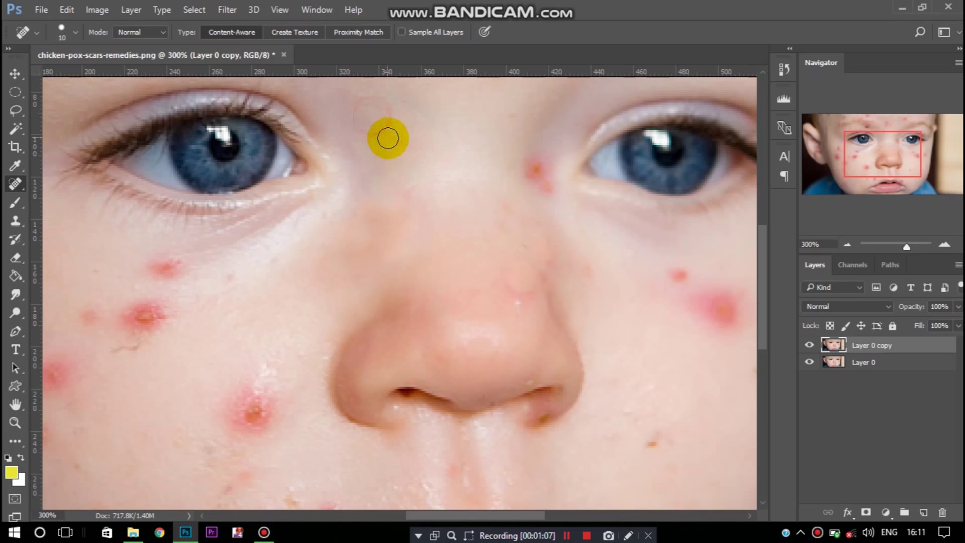
{"action": "left_click_drag", "start_coordinate": [387, 136], "coordinate": [387, 137]}
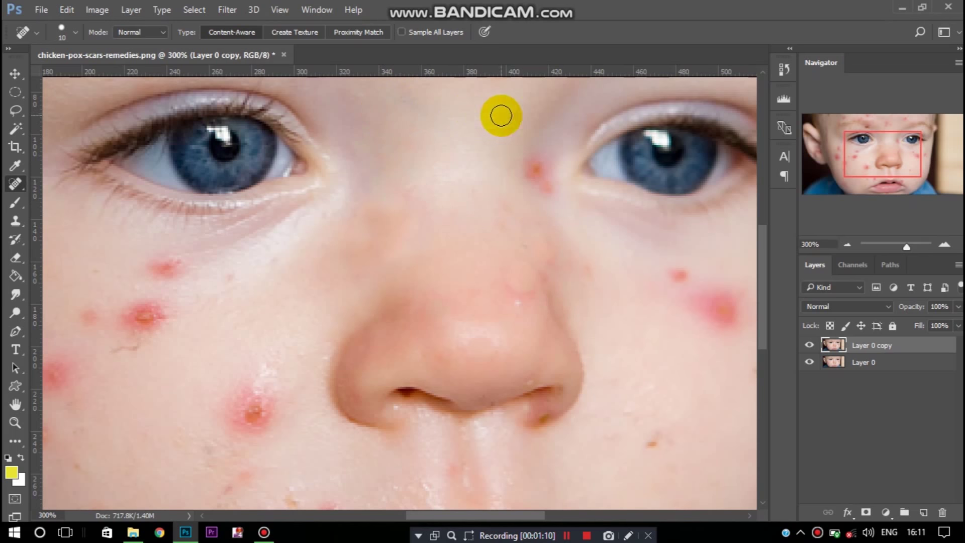
{"action": "left_click_drag", "start_coordinate": [561, 189], "coordinate": [538, 187]}
{"action": "left_click", "coordinate": [549, 198]}
{"action": "left_click", "coordinate": [527, 160]}
Heal the remaining spots on the nose, along its side and on the right cheek
{"action": "left_click", "coordinate": [500, 222]}
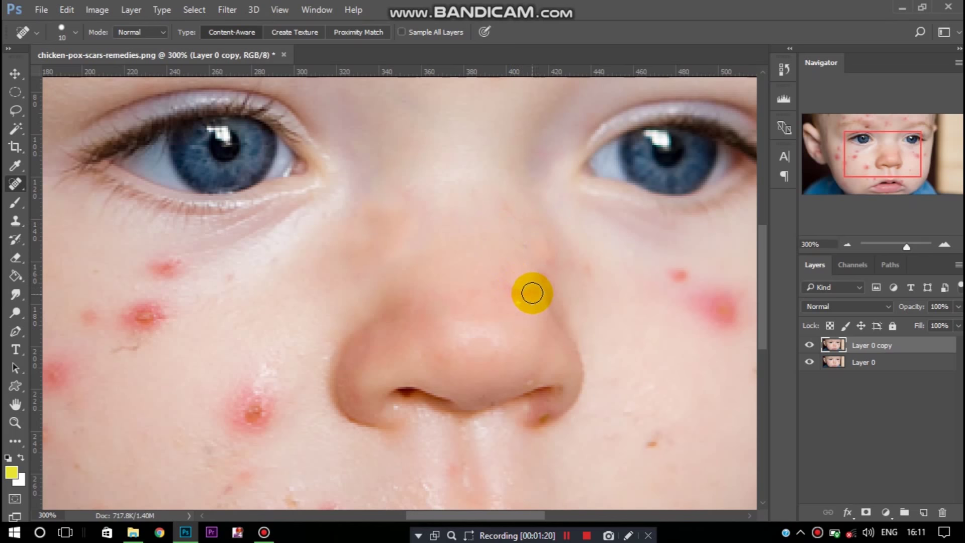
{"action": "left_click", "coordinate": [512, 283]}
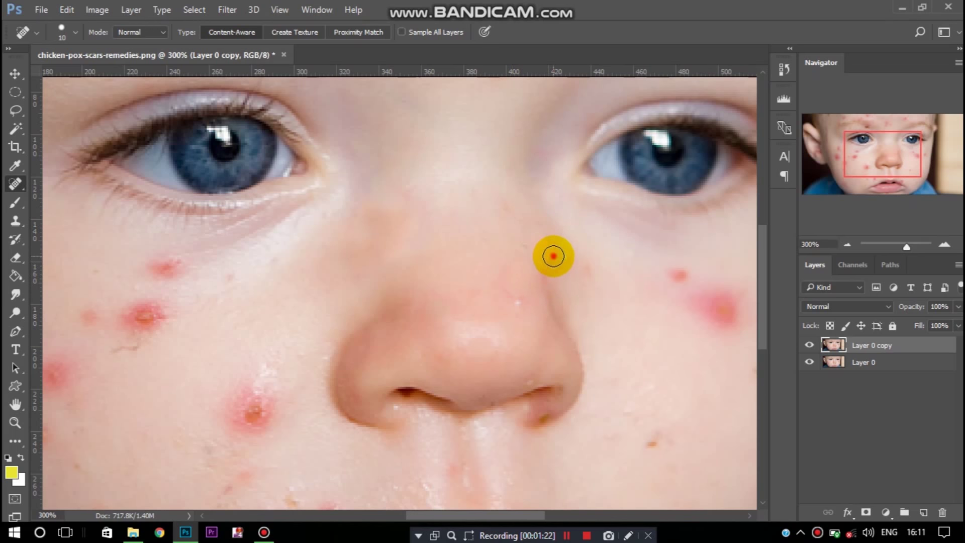
{"action": "left_click", "coordinate": [547, 274]}
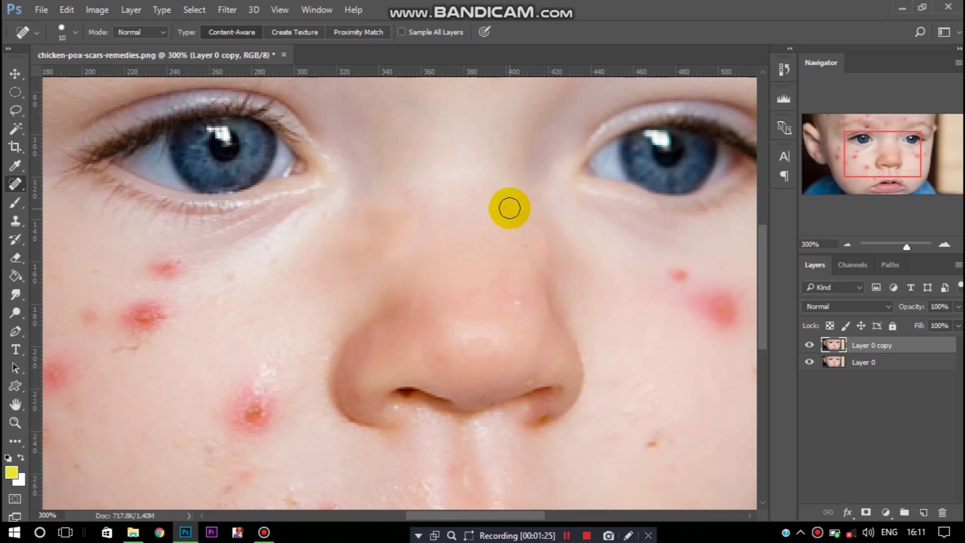
{"action": "left_click_drag", "start_coordinate": [475, 194], "coordinate": [457, 213]}
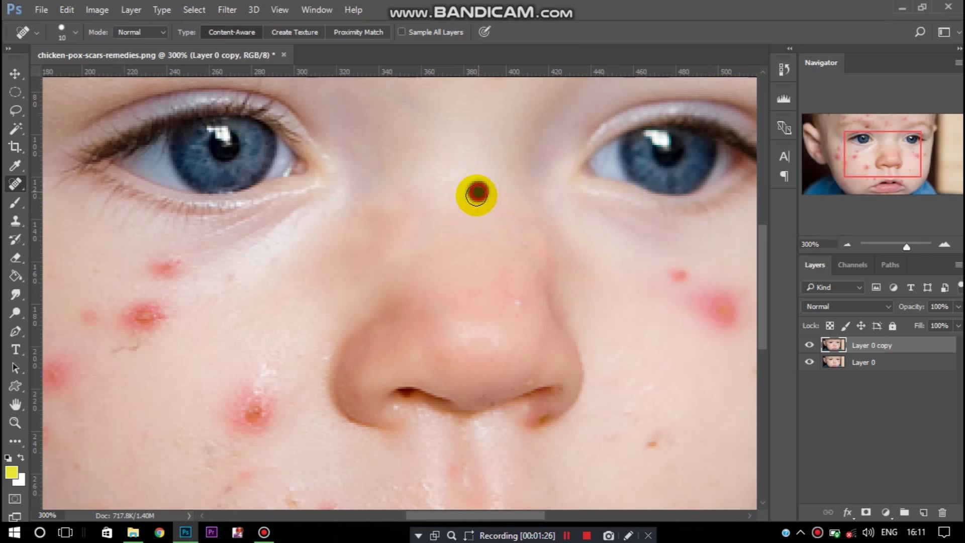
{"action": "left_click", "coordinate": [680, 276]}
{"action": "left_click", "coordinate": [671, 271]}
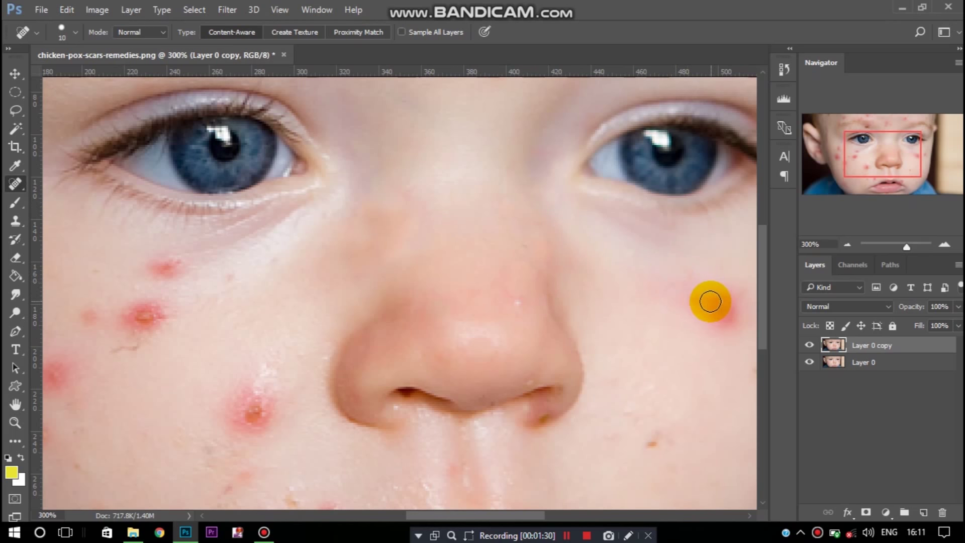
{"action": "left_click", "coordinate": [679, 286]}
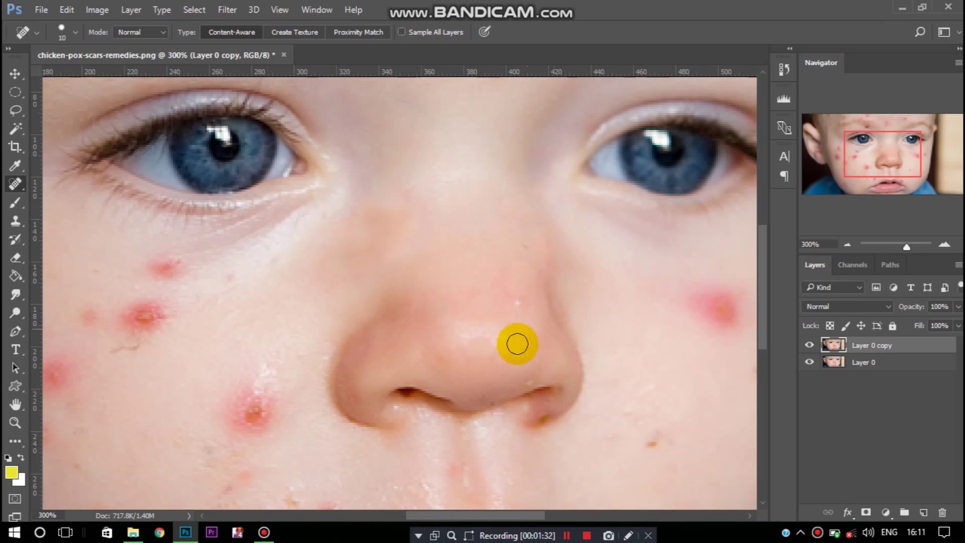
{"action": "left_click", "coordinate": [427, 351]}
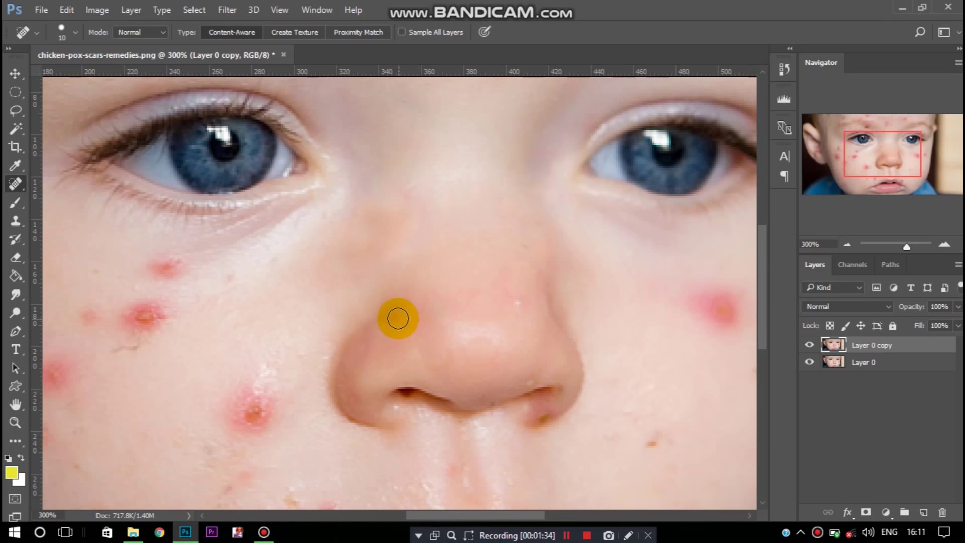
{"action": "left_click", "coordinate": [389, 323]}
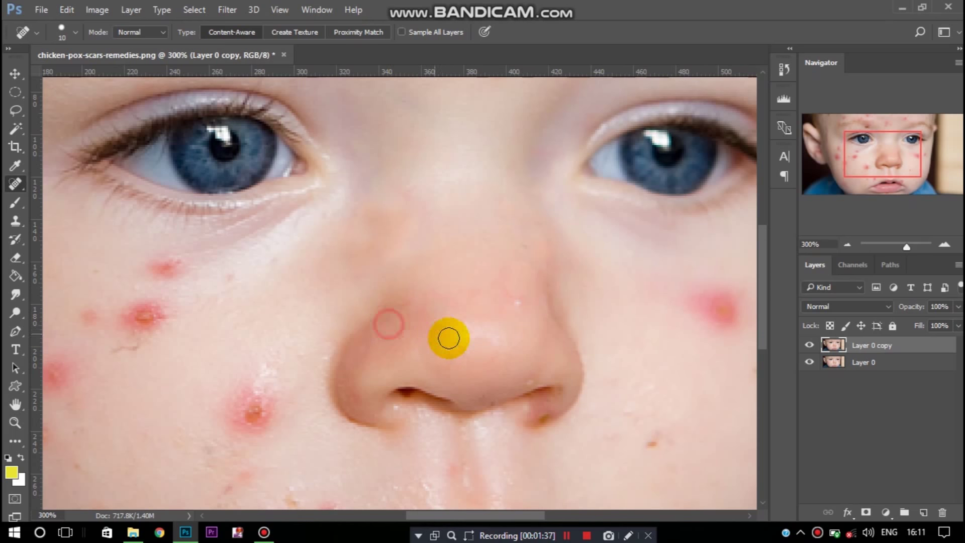
{"action": "scroll", "coordinate": [416, 291], "scroll_direction": "down", "scroll_amount": 2}
Pan the view over to the baby's left eye and temple
{"action": "scroll", "coordinate": [415, 291], "scroll_direction": "down", "scroll_amount": 2}
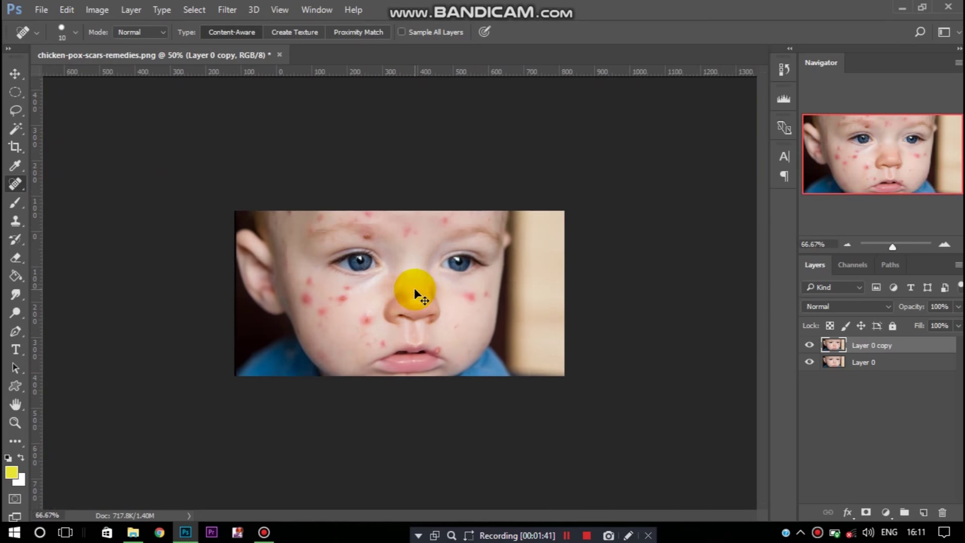
{"action": "scroll", "coordinate": [416, 291], "scroll_direction": "up", "scroll_amount": 1}
{"action": "key", "text": "h"}
{"action": "left_click", "coordinate": [212, 181]}
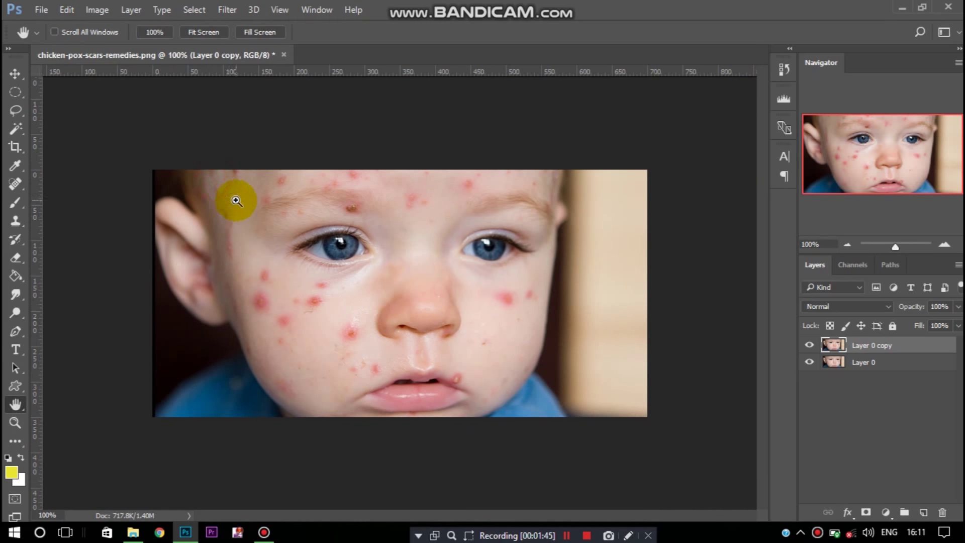
{"action": "scroll", "coordinate": [235, 200], "scroll_direction": "up", "scroll_amount": 2}
{"action": "left_click_drag", "start_coordinate": [254, 173], "coordinate": [623, 405]}
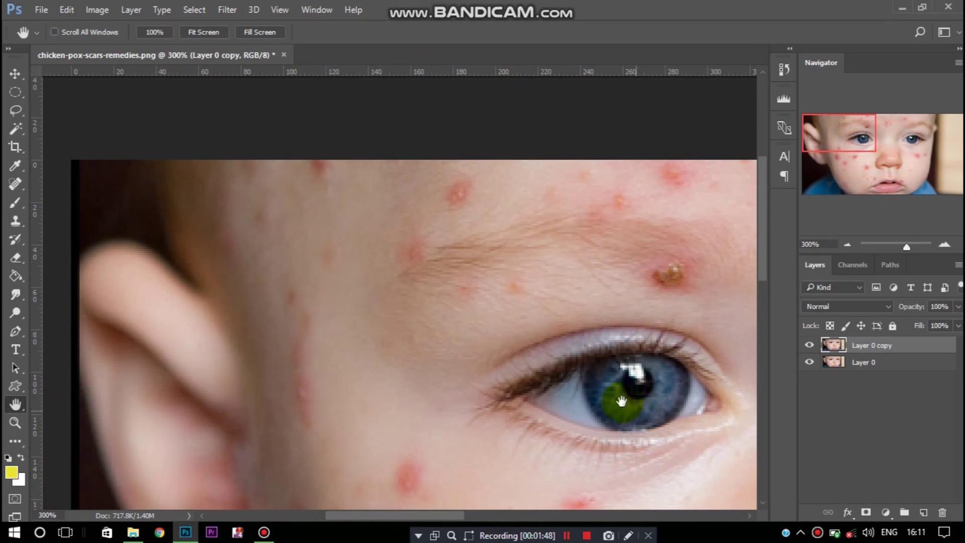
{"action": "scroll", "coordinate": [622, 401], "scroll_direction": "down", "scroll_amount": 1}
With a size-20 Spot Healing Brush, heal the temple mark and the red streak near the ear
{"action": "key", "text": "j"}
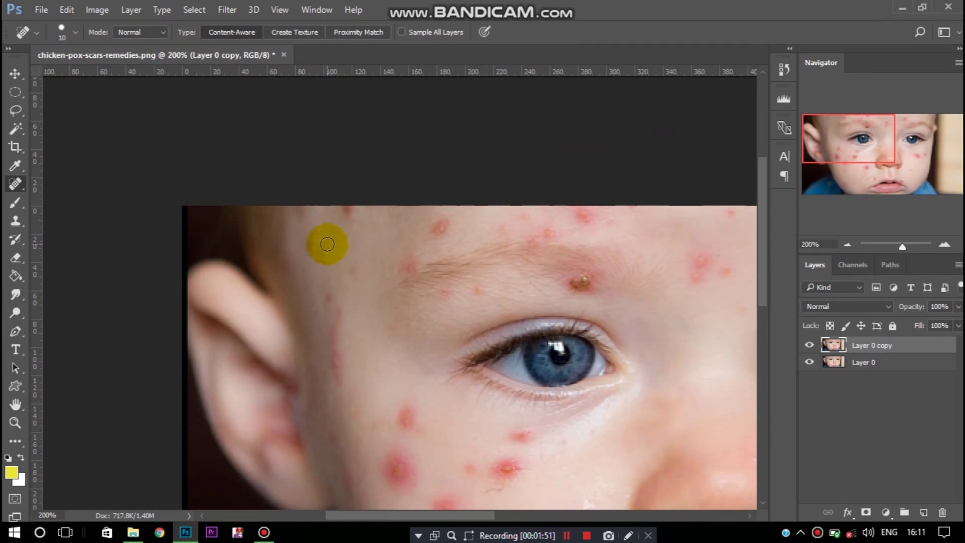
{"action": "key", "text": "bracketright"}
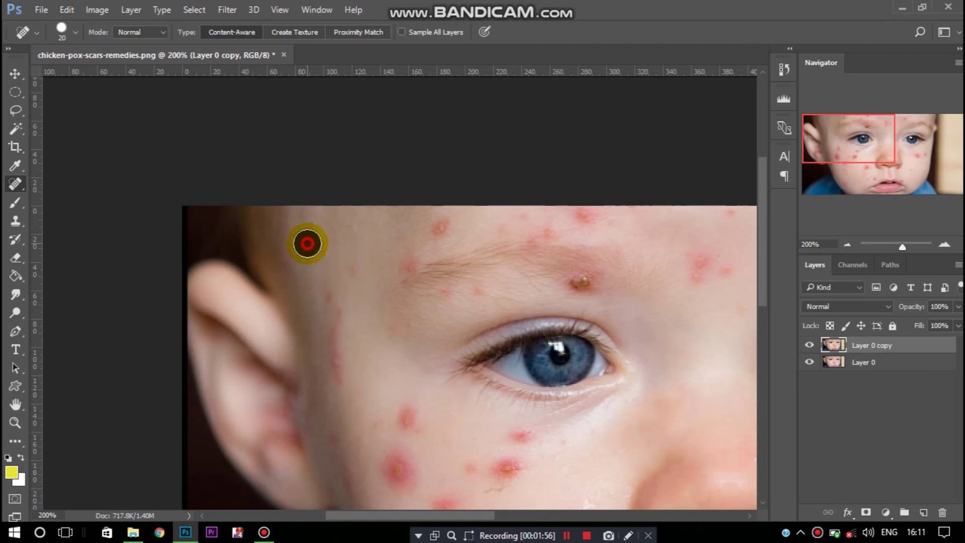
{"action": "left_click", "coordinate": [308, 244]}
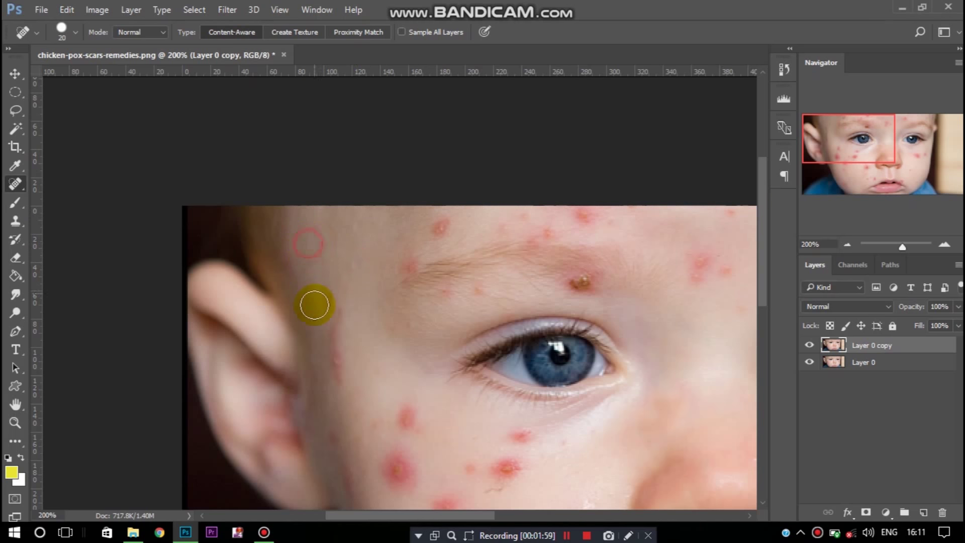
{"action": "left_click_drag", "start_coordinate": [326, 302], "coordinate": [333, 334]}
{"action": "mouse_move", "coordinate": [336, 368]}
{"action": "left_mouse_down"}
{"action": "mouse_move", "coordinate": [336, 341]}
{"action": "mouse_move", "coordinate": [345, 371]}
{"action": "left_mouse_up"}
Pan to bring the ear and eye area into view and heal the first cheek spot
{"action": "scroll", "coordinate": [357, 309], "scroll_direction": "down", "scroll_amount": 2}
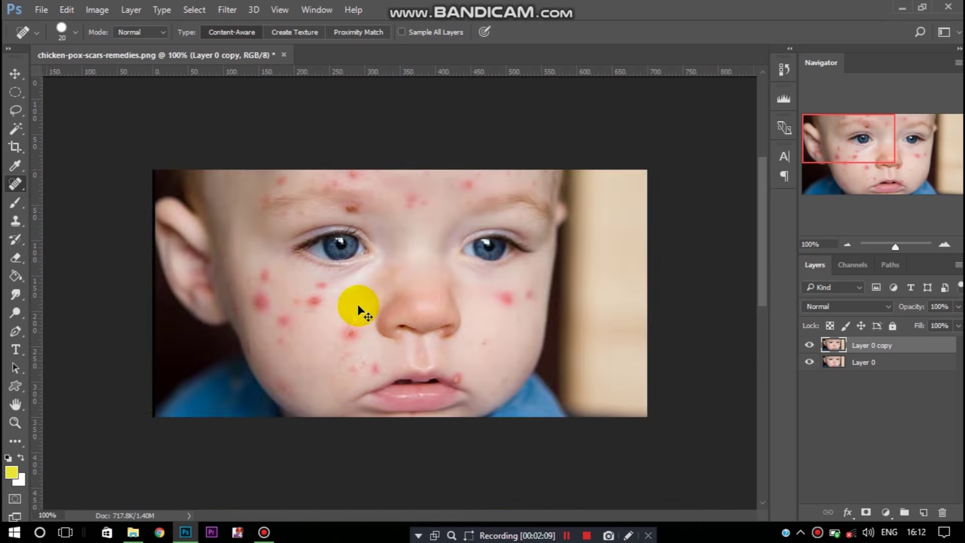
{"action": "scroll", "coordinate": [357, 308], "scroll_direction": "down", "scroll_amount": 2}
{"action": "scroll", "coordinate": [357, 308], "scroll_direction": "up", "scroll_amount": 1}
{"action": "scroll", "coordinate": [358, 306], "scroll_direction": "up", "scroll_amount": 3}
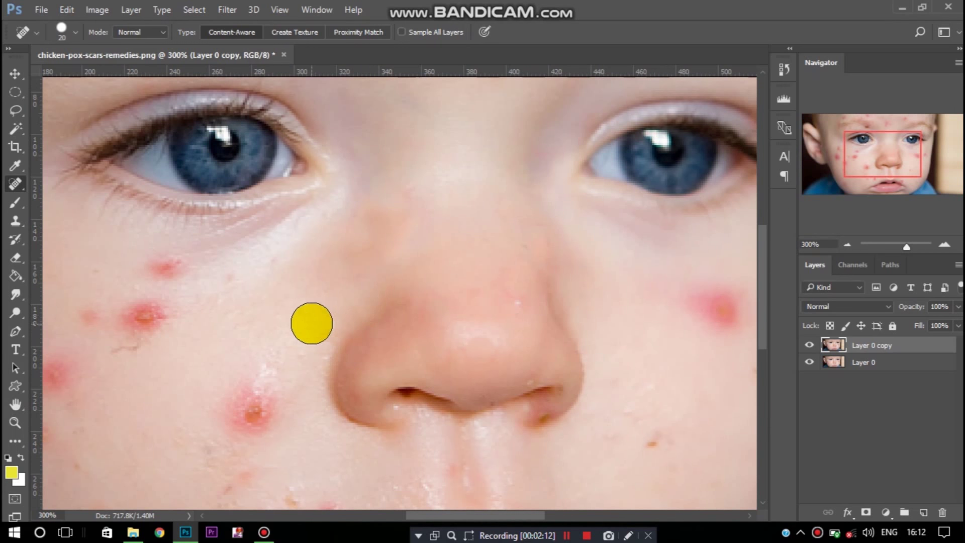
{"action": "key", "text": "h"}
{"action": "left_click_drag", "start_coordinate": [260, 274], "coordinate": [706, 456]}
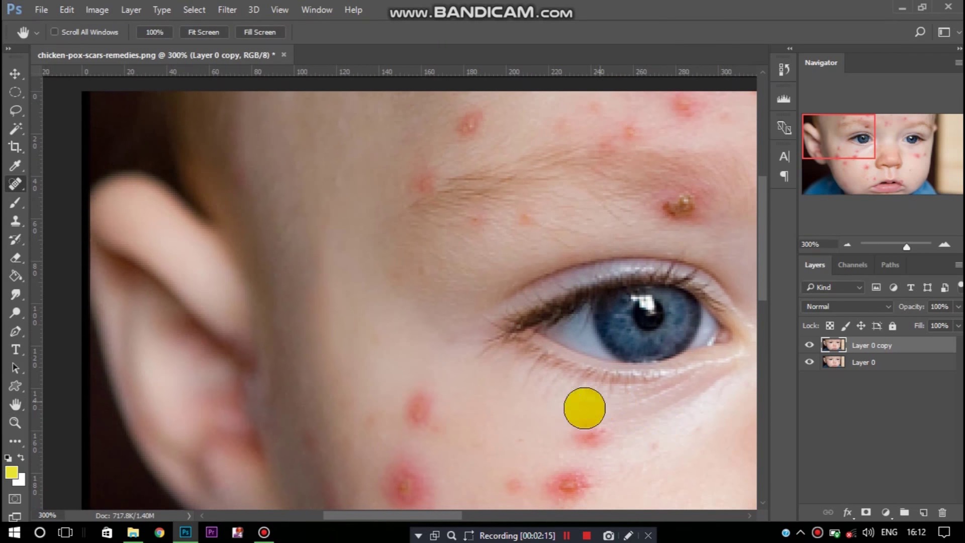
{"action": "key", "text": "j"}
{"action": "left_click", "coordinate": [415, 405]}
Heal the cluster of red spots across the cheek
{"action": "scroll", "coordinate": [482, 368], "scroll_direction": "down", "scroll_amount": 1}
{"action": "scroll", "coordinate": [482, 368], "scroll_direction": "down", "scroll_amount": 2}
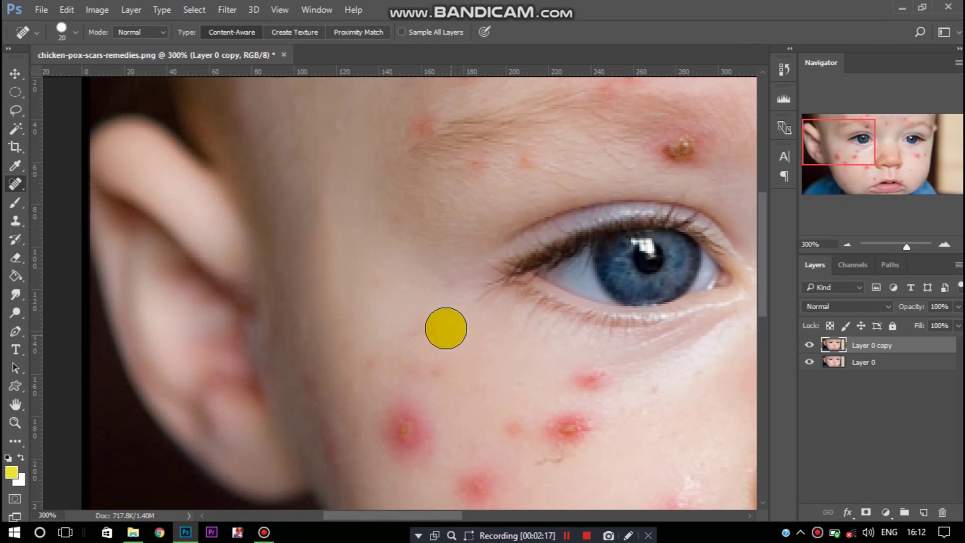
{"action": "left_click_drag", "start_coordinate": [420, 335], "coordinate": [420, 354]}
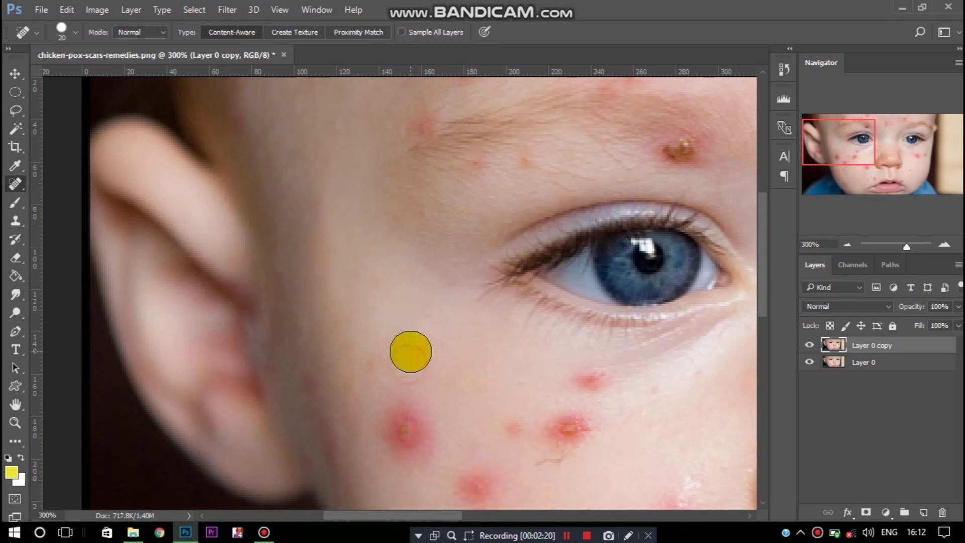
{"action": "scroll", "coordinate": [410, 351], "scroll_direction": "down", "scroll_amount": 1}
{"action": "left_click_drag", "start_coordinate": [379, 340], "coordinate": [351, 388]}
{"action": "left_click", "coordinate": [416, 384]}
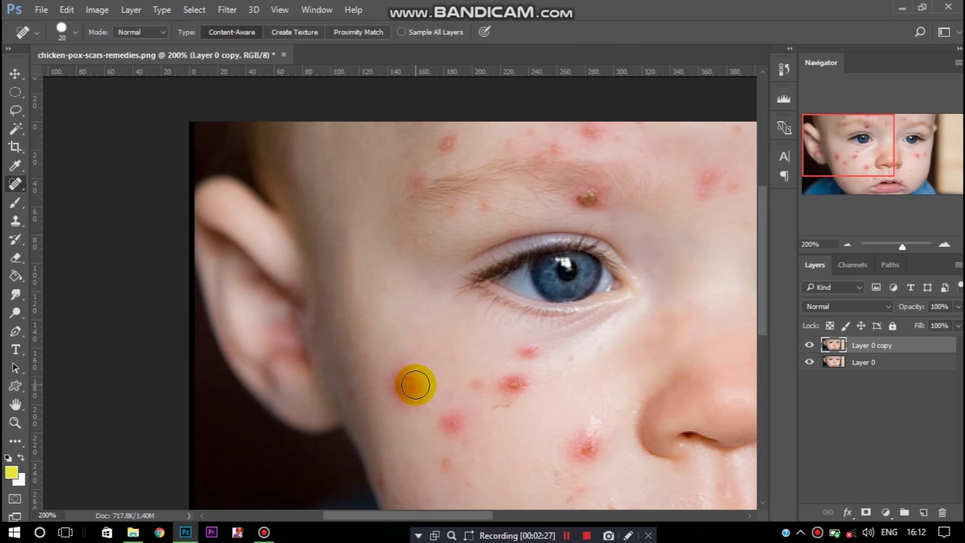
{"action": "left_click", "coordinate": [458, 403]}
{"action": "left_click", "coordinate": [379, 392]}
{"action": "left_click", "coordinate": [465, 428]}
{"action": "left_click", "coordinate": [409, 370]}
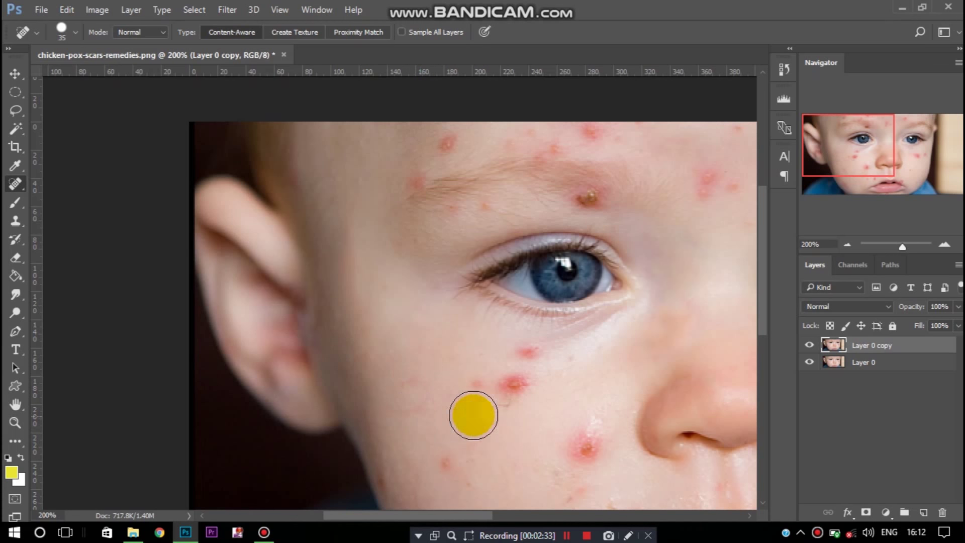
{"action": "left_click_drag", "start_coordinate": [521, 391], "coordinate": [485, 388]}
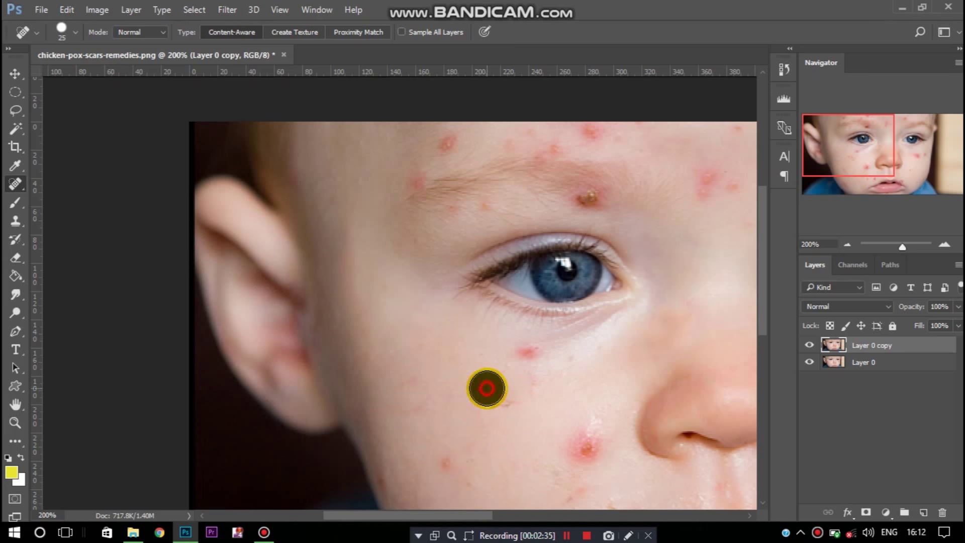
With the brush reduced to 25, heal spots under the eye, beside the nose and along the jaw
{"action": "key", "text": "bracketleft"}
{"action": "left_click_drag", "start_coordinate": [522, 355], "coordinate": [568, 361]}
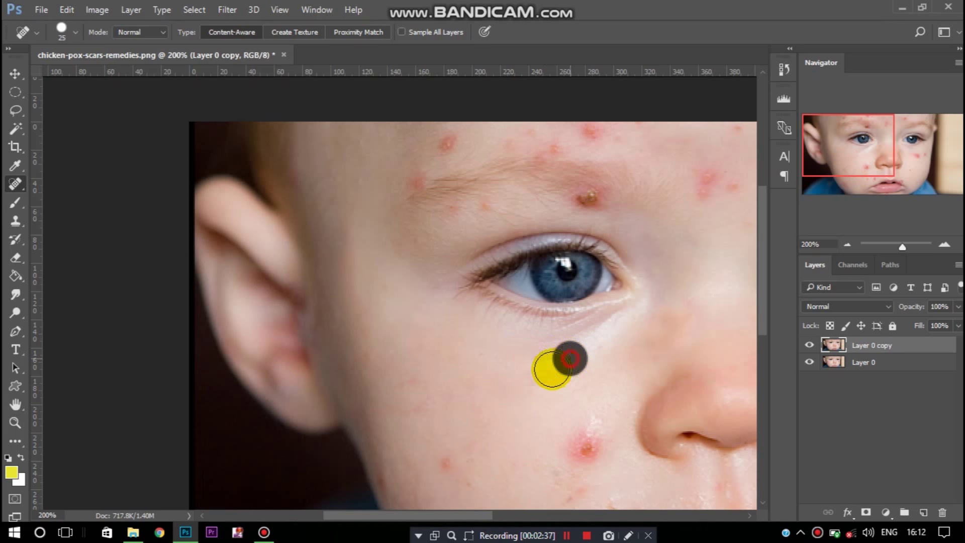
{"action": "left_click", "coordinate": [425, 403]}
{"action": "scroll", "coordinate": [463, 394], "scroll_direction": "down", "scroll_amount": 4}
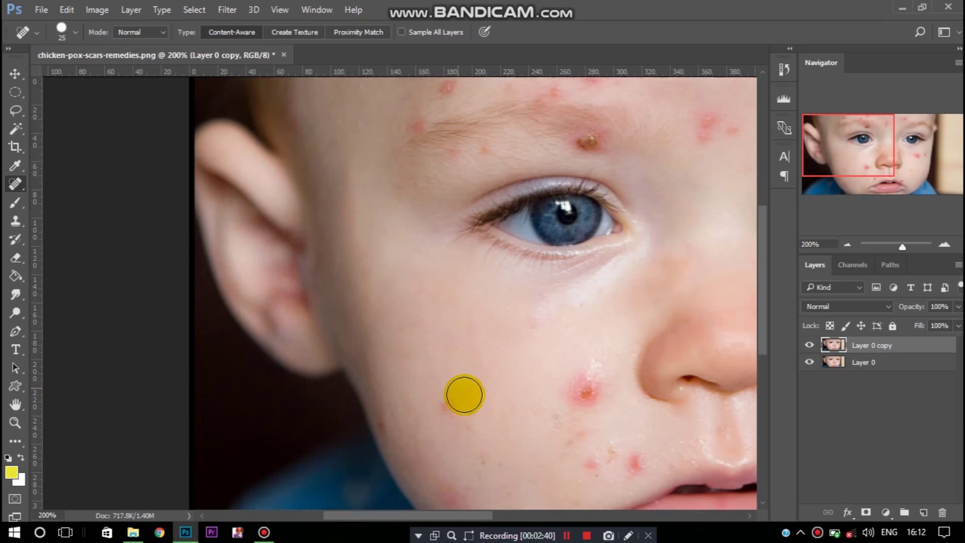
{"action": "left_click", "coordinate": [587, 346]}
{"action": "left_click_drag", "start_coordinate": [572, 338], "coordinate": [577, 361]}
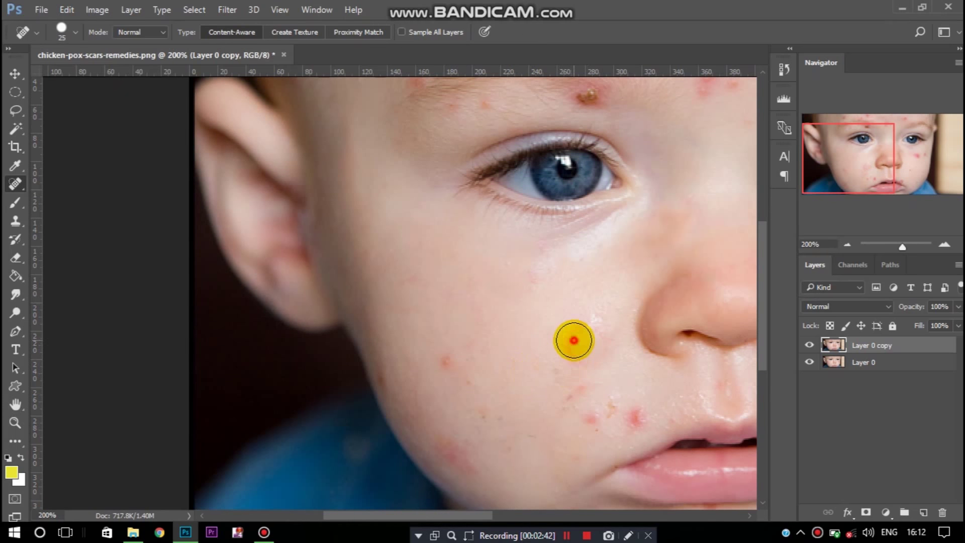
{"action": "left_click", "coordinate": [442, 368]}
{"action": "left_click", "coordinate": [390, 381]}
{"action": "left_click", "coordinate": [417, 283]}
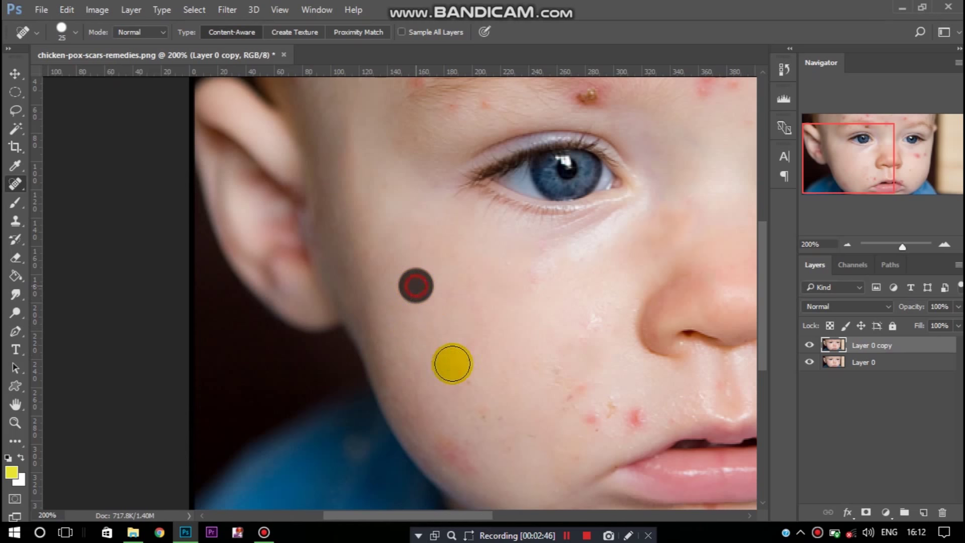
{"action": "left_click", "coordinate": [446, 450]}
{"action": "left_click", "coordinate": [470, 462]}
Heal the remaining small blemishes on the cheek and under the eye
{"action": "scroll", "coordinate": [502, 452], "scroll_direction": "down", "scroll_amount": 2}
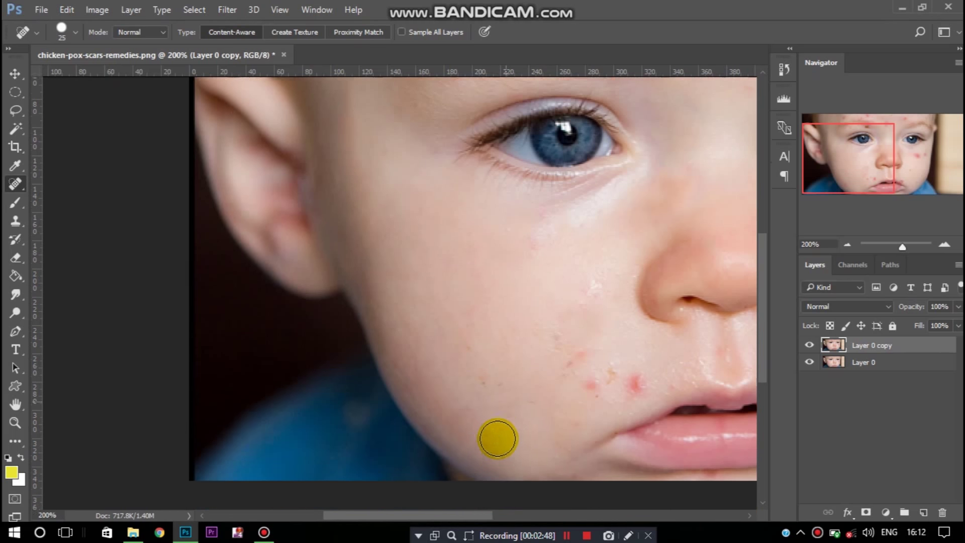
{"action": "scroll", "coordinate": [497, 437], "scroll_direction": "down", "scroll_amount": 2}
{"action": "left_click", "coordinate": [637, 347]}
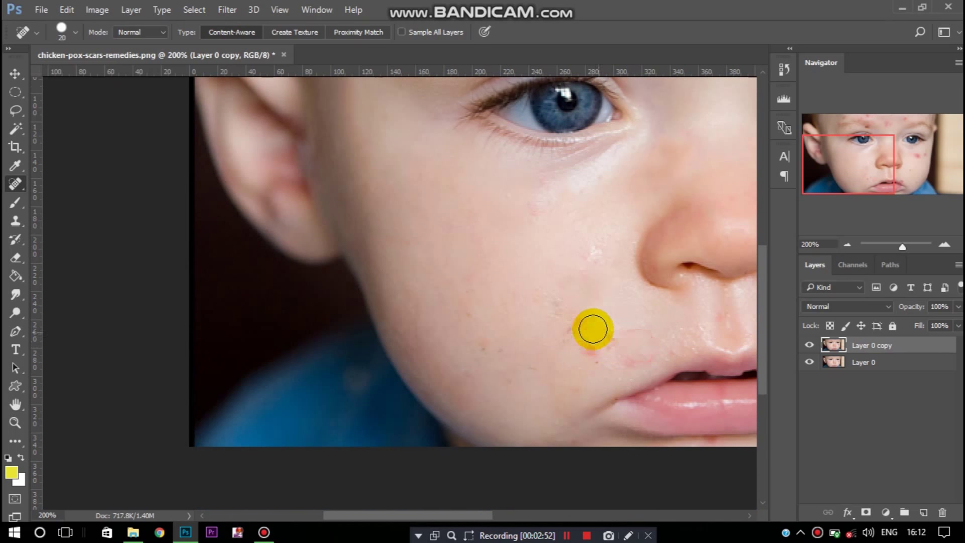
{"action": "left_click", "coordinate": [573, 331]}
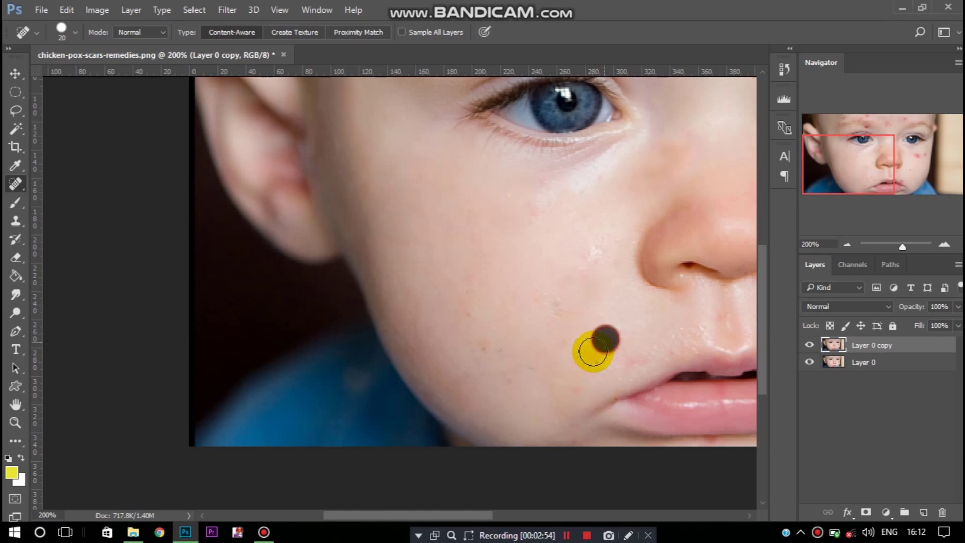
{"action": "left_click", "coordinate": [538, 213]}
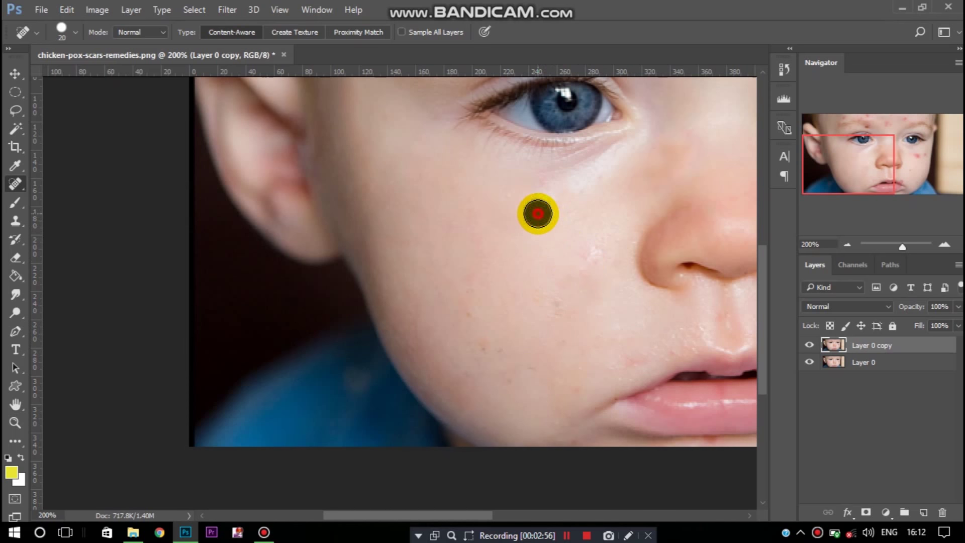
{"action": "left_click", "coordinate": [467, 317]}
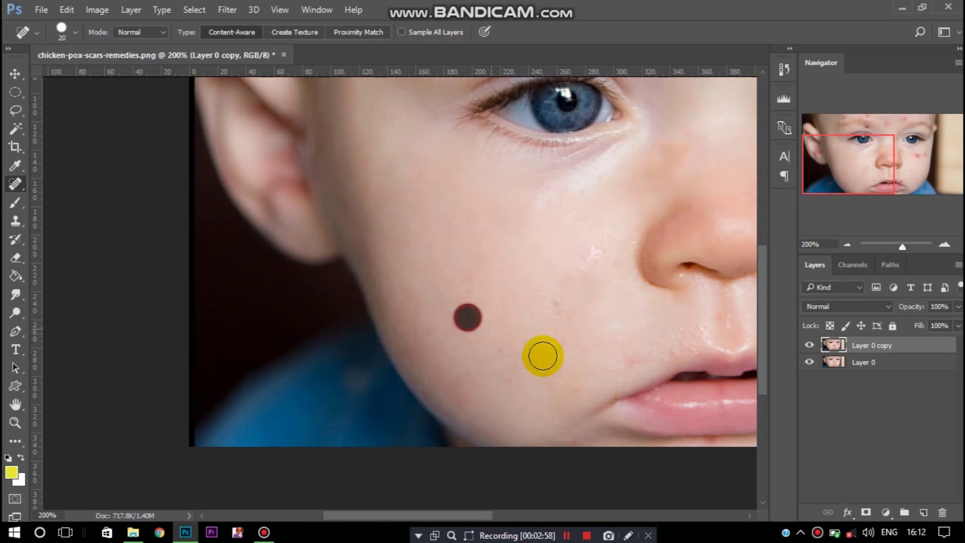
{"action": "scroll", "coordinate": [553, 392], "scroll_direction": "down", "scroll_amount": 1}
{"action": "left_click", "coordinate": [513, 371]}
{"action": "left_click", "coordinate": [532, 355]}
{"action": "left_click", "coordinate": [499, 342]}
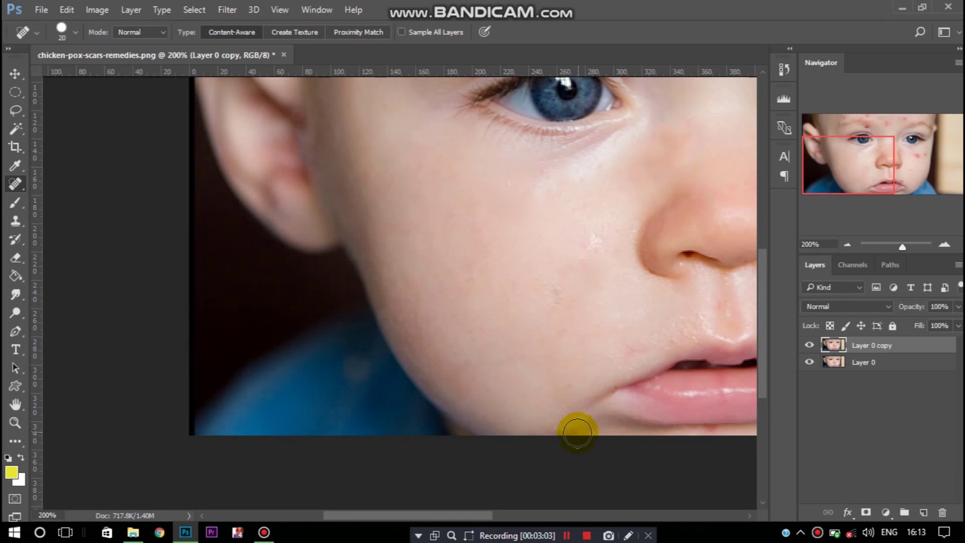
{"action": "left_click", "coordinate": [470, 371]}
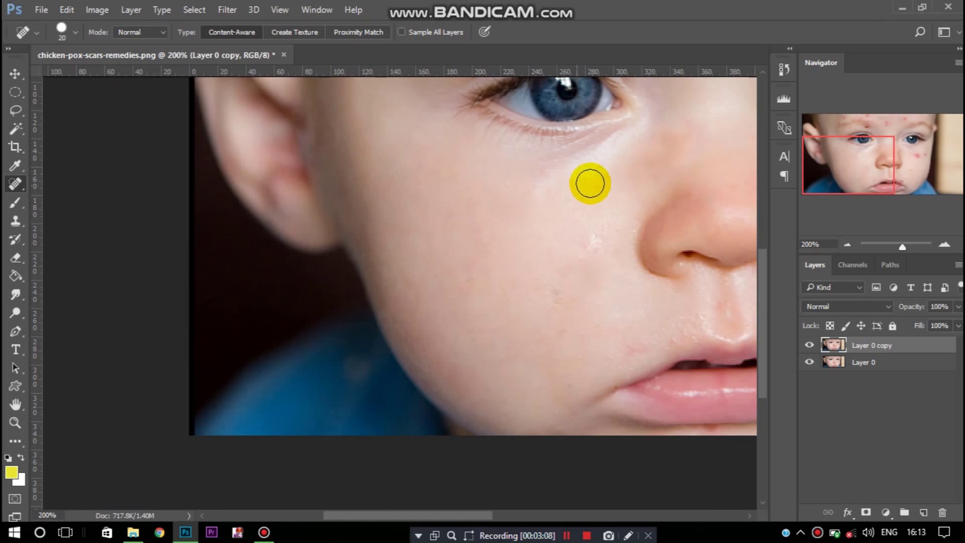
Heal the red marks on the temple and the first forehead spots
{"action": "scroll", "coordinate": [583, 181], "scroll_direction": "up", "scroll_amount": 2}
{"action": "scroll", "coordinate": [595, 186], "scroll_direction": "up", "scroll_amount": 3}
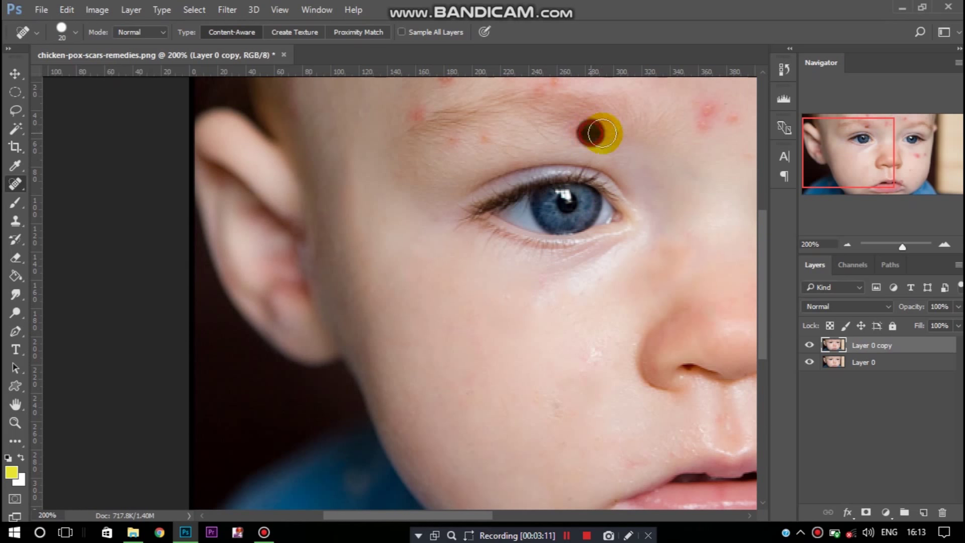
{"action": "left_click", "coordinate": [488, 137]}
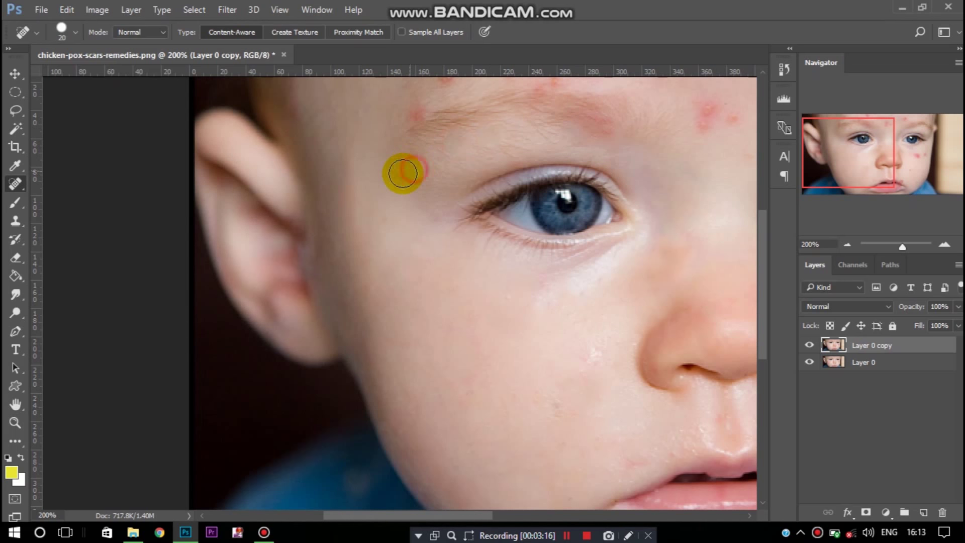
{"action": "scroll", "coordinate": [472, 170], "scroll_direction": "up", "scroll_amount": 2}
{"action": "left_click", "coordinate": [408, 130]}
{"action": "scroll", "coordinate": [448, 148], "scroll_direction": "up", "scroll_amount": 2}
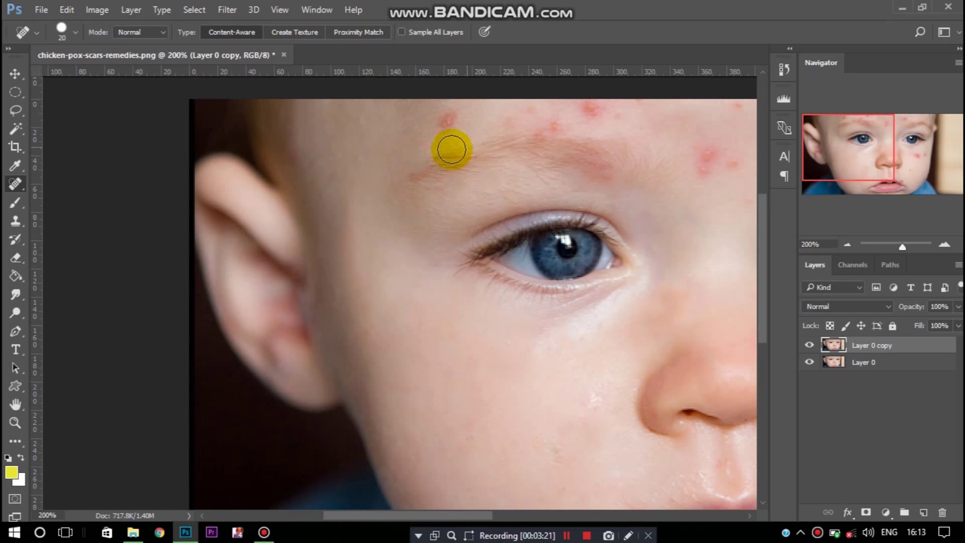
{"action": "left_click", "coordinate": [402, 168]}
{"action": "left_click", "coordinate": [447, 118]}
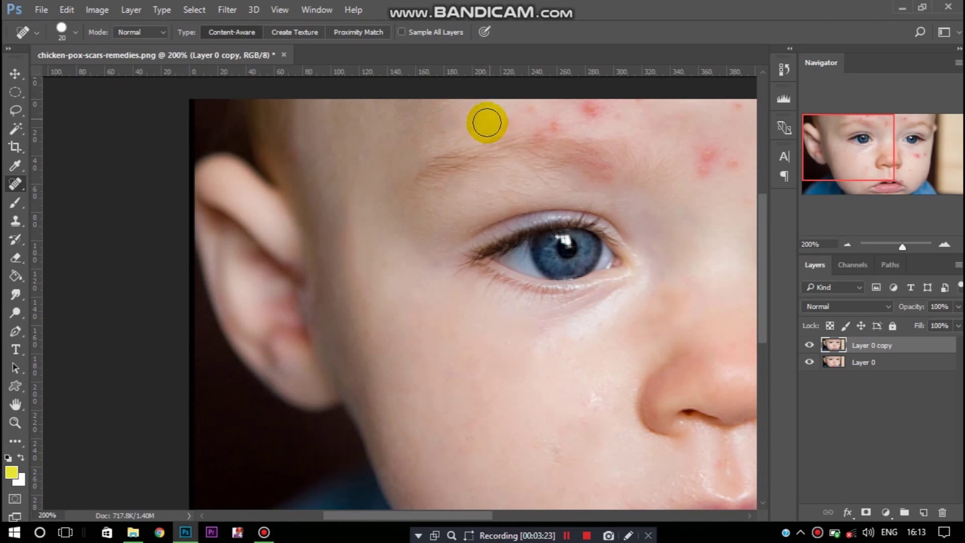
{"action": "scroll", "coordinate": [502, 146], "scroll_direction": "up", "scroll_amount": 4}
{"action": "left_click", "coordinate": [501, 161]}
{"action": "left_click", "coordinate": [505, 160]}
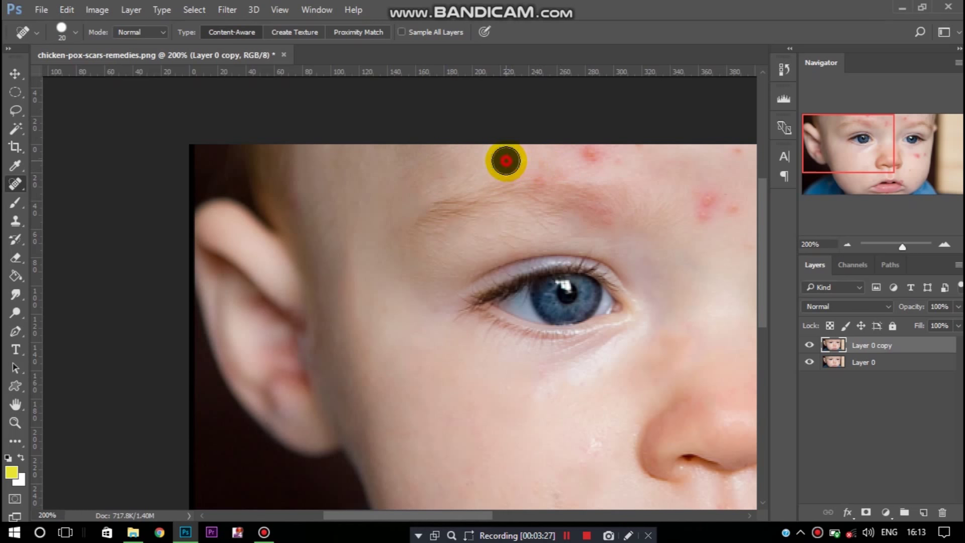
Heal the remaining faint and red blemishes across the forehead
{"action": "left_click", "coordinate": [502, 159]}
{"action": "left_click", "coordinate": [595, 156]}
{"action": "left_click", "coordinate": [584, 155]}
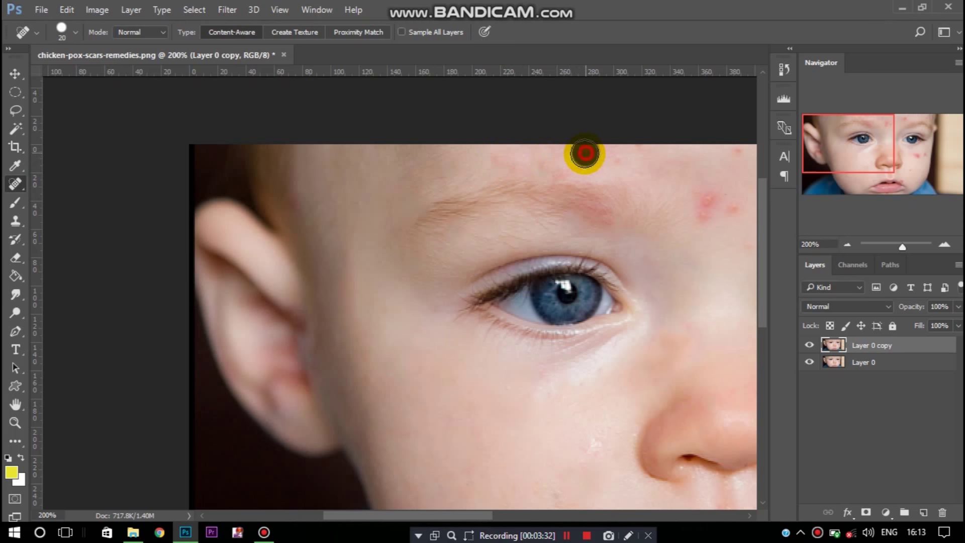
{"action": "left_click", "coordinate": [512, 164]}
{"action": "left_click", "coordinate": [547, 165]}
{"action": "left_click", "coordinate": [491, 157]}
{"action": "left_click", "coordinate": [618, 162]}
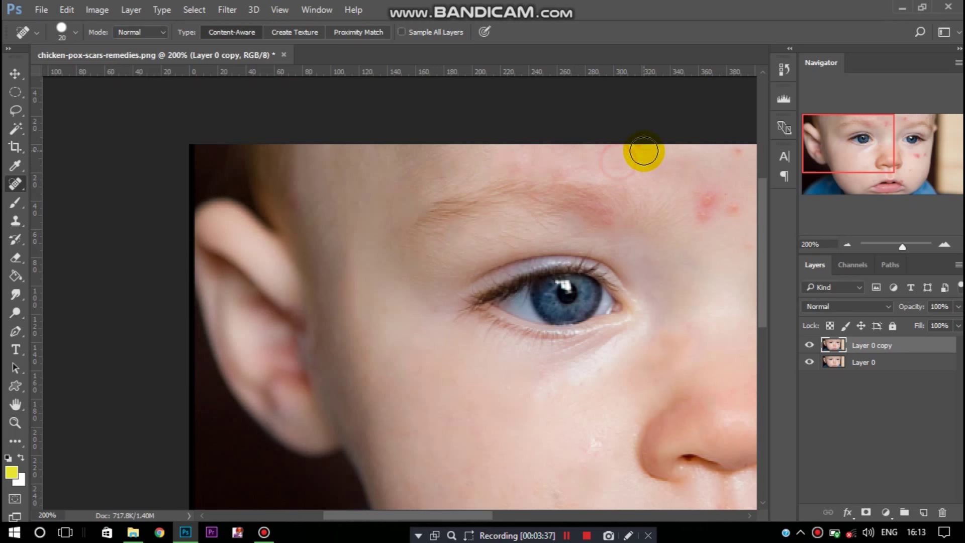
{"action": "left_click", "coordinate": [606, 150]}
{"action": "left_click", "coordinate": [704, 212]}
{"action": "left_click", "coordinate": [720, 201]}
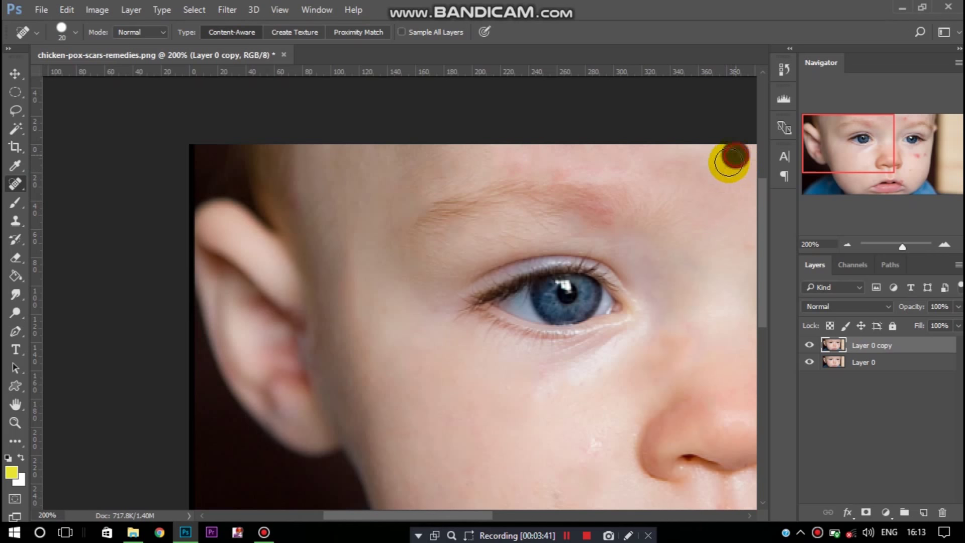
Zoom out and toggle Layer 0 copy off and on to compare before and after
{"action": "key", "text": "ctrl+minus"}
{"action": "key", "text": "ctrl+minus"}
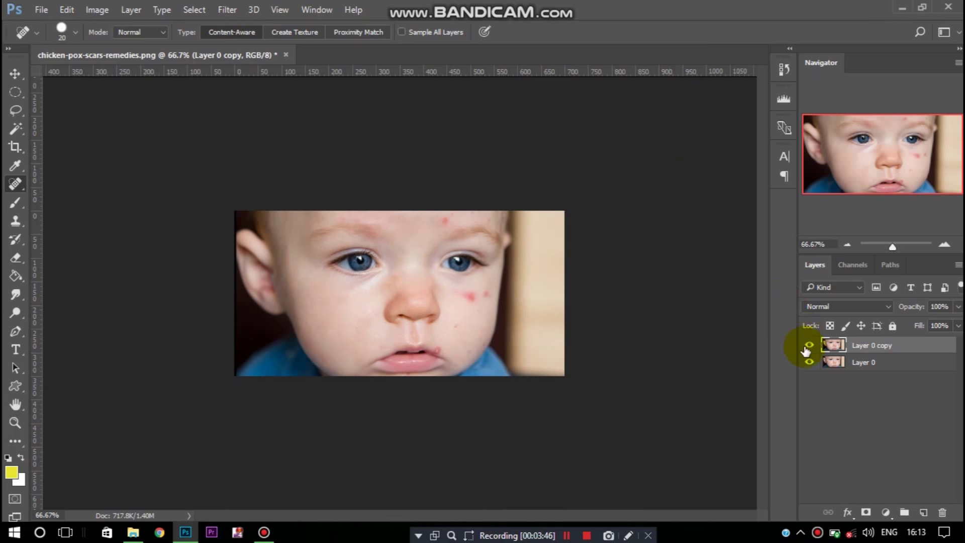
{"action": "left_click", "coordinate": [808, 345]}
{"action": "left_click", "coordinate": [808, 345]}
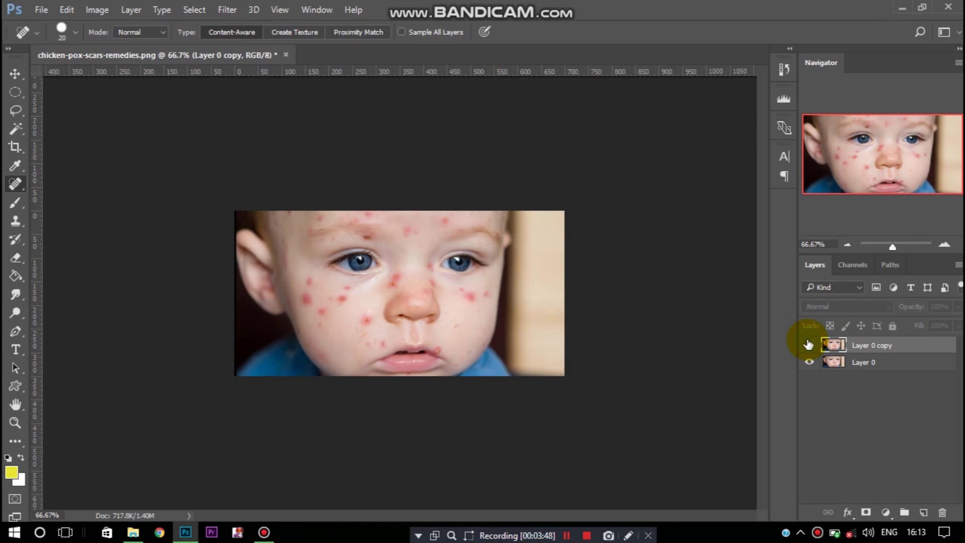
{"action": "key", "text": "ctrl+plus"}
{"action": "key", "text": "ctrl+plus"}
{"action": "key", "text": "ctrl+minus"}
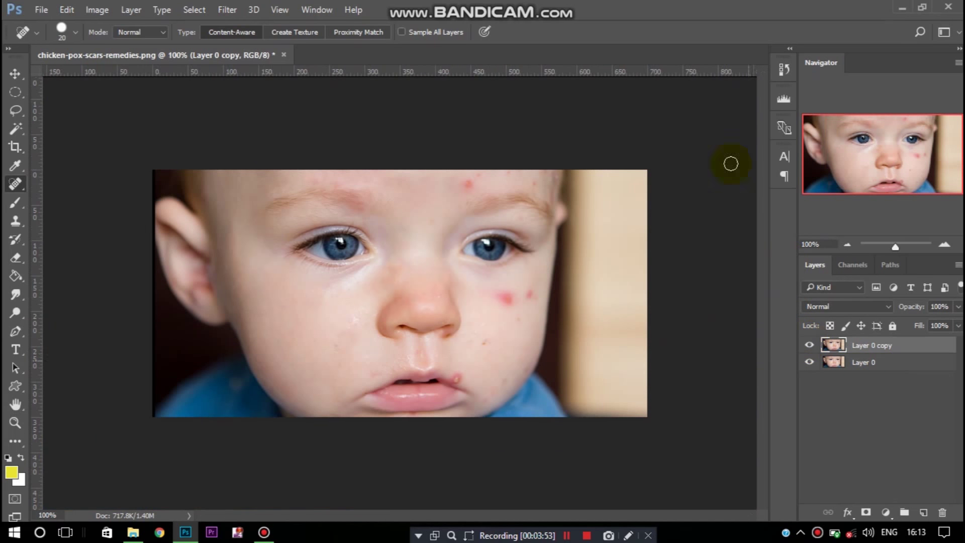
{"action": "key", "text": "ctrl+plus"}
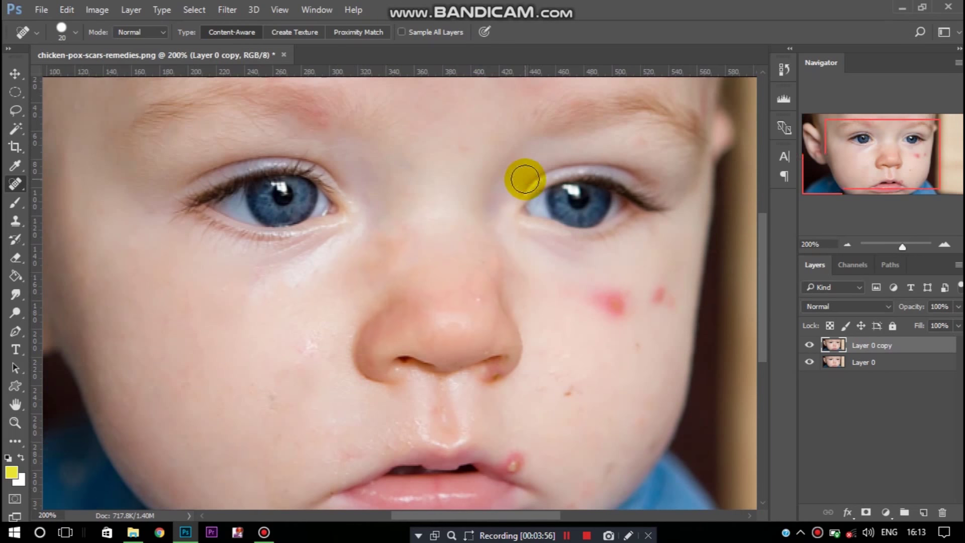
At 200% zoom, heal the two small red spots on the forehead
{"action": "key", "text": "space"}
{"action": "left_click_drag", "start_coordinate": [478, 217], "coordinate": [459, 260]}
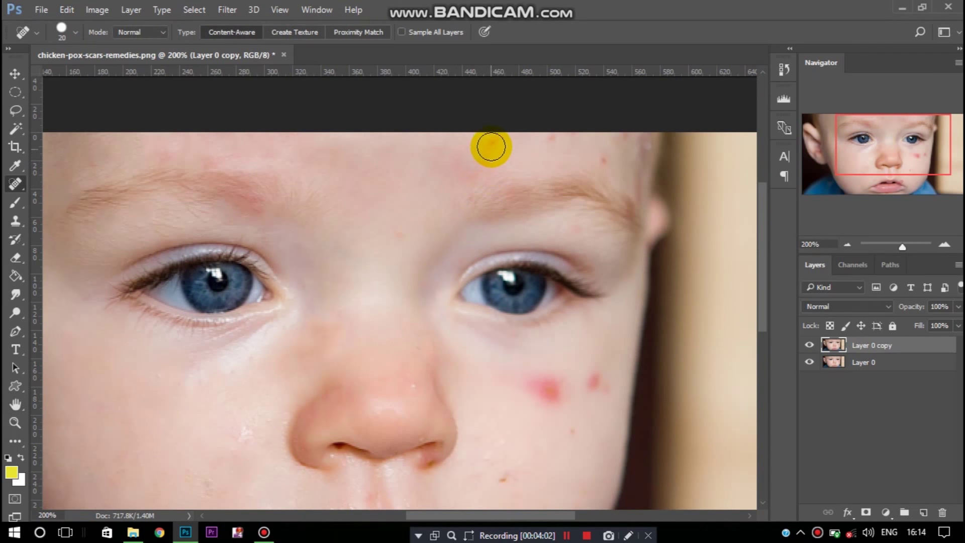
{"action": "left_click", "coordinate": [551, 137]}
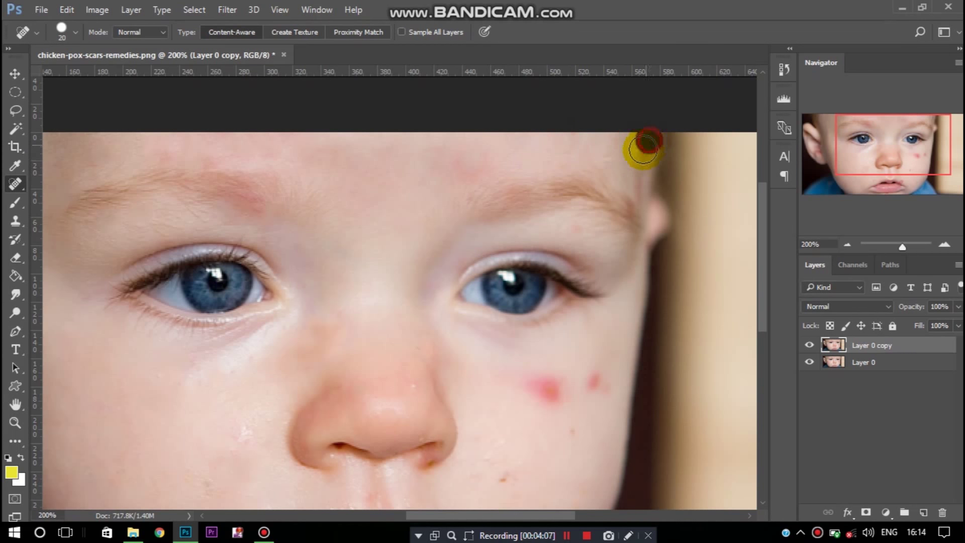
{"action": "left_click", "coordinate": [459, 166]}
Heal the red spots and remaining blemishes across the cheek
{"action": "scroll", "coordinate": [606, 271], "scroll_direction": "down", "scroll_amount": 3}
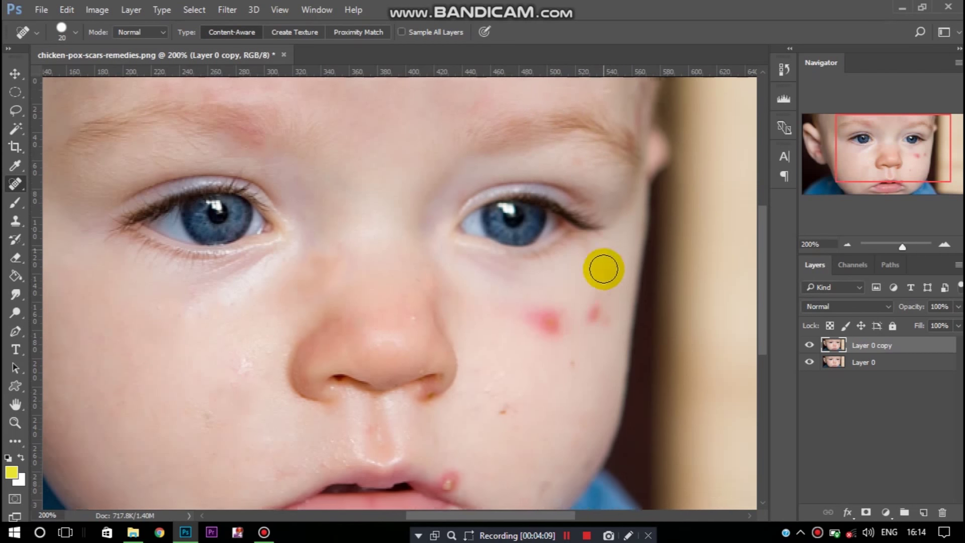
{"action": "left_click", "coordinate": [550, 301]}
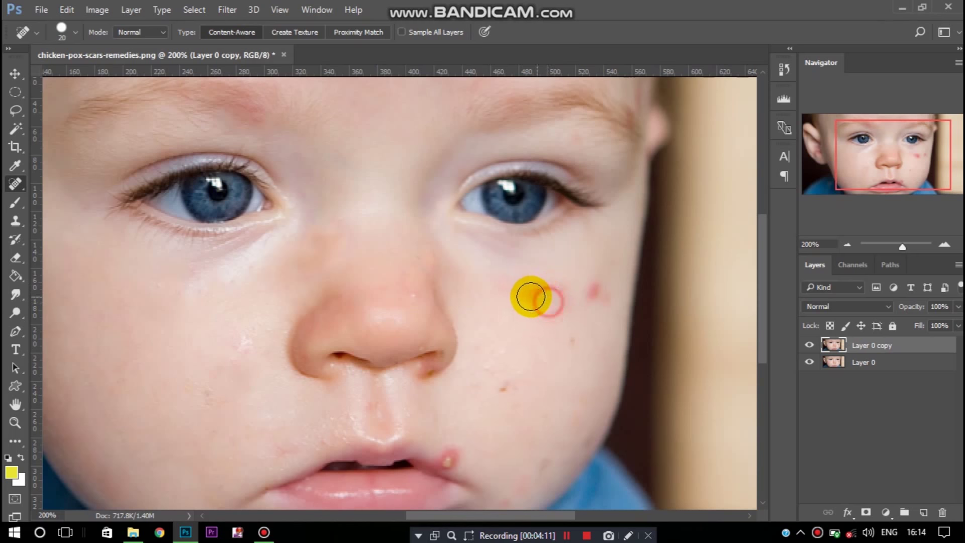
{"action": "left_click", "coordinate": [559, 305]}
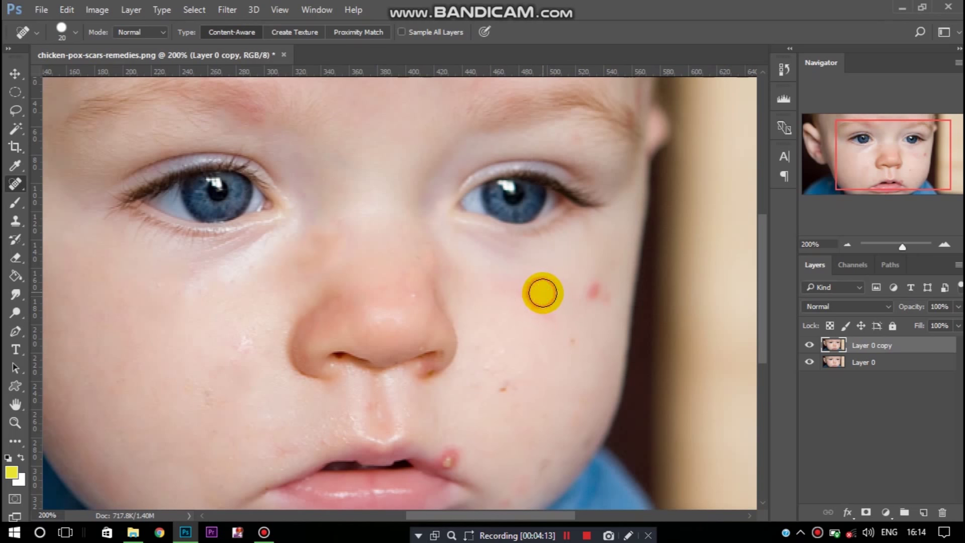
{"action": "left_click", "coordinate": [540, 299]}
{"action": "left_click", "coordinate": [589, 297]}
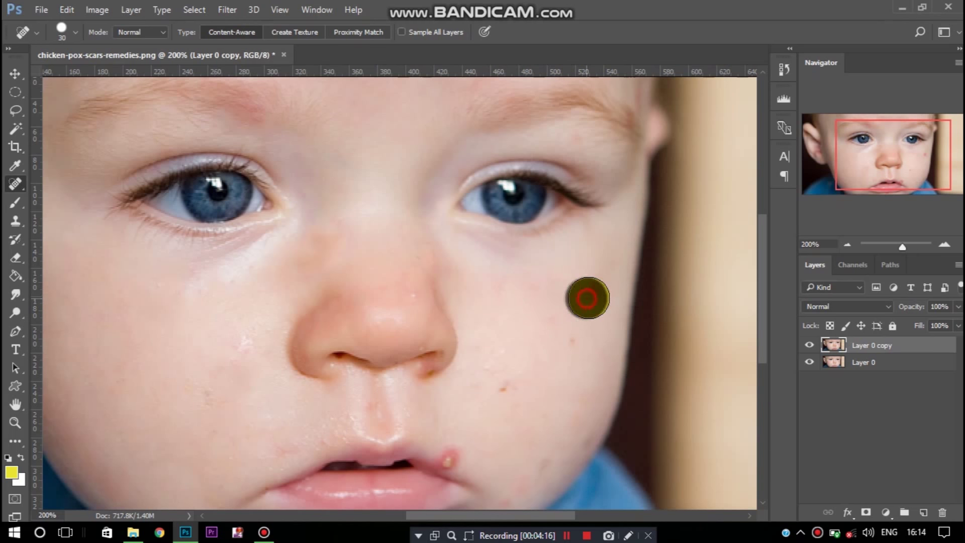
{"action": "scroll", "coordinate": [597, 306], "scroll_direction": "down", "scroll_amount": 2}
{"action": "left_click", "coordinate": [573, 269]}
{"action": "left_click", "coordinate": [554, 255]}
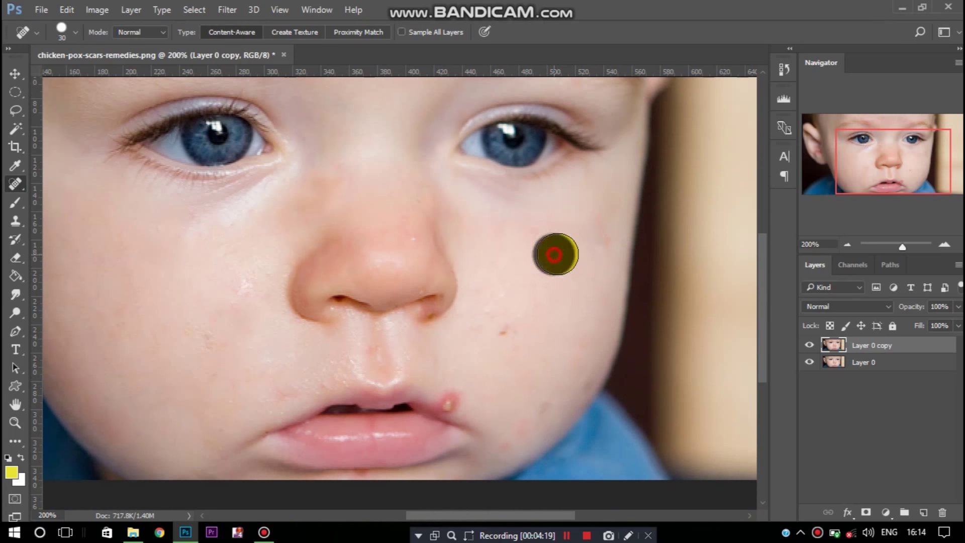
{"action": "left_click", "coordinate": [545, 236]}
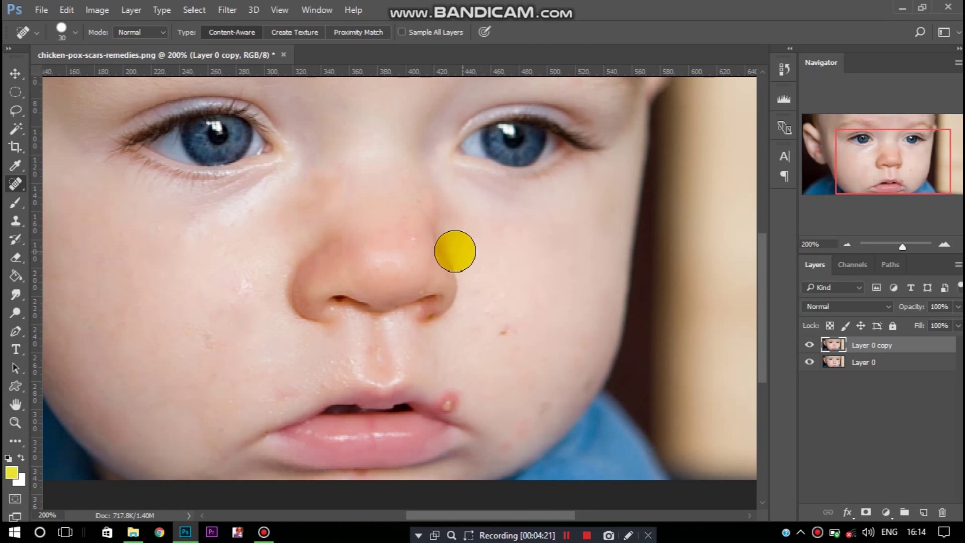
Switching brush size between 10 and 15, heal the lip-corner blemish and small cheek marks
{"action": "key", "text": "bracketleft"}
{"action": "key", "text": "bracketleft"}
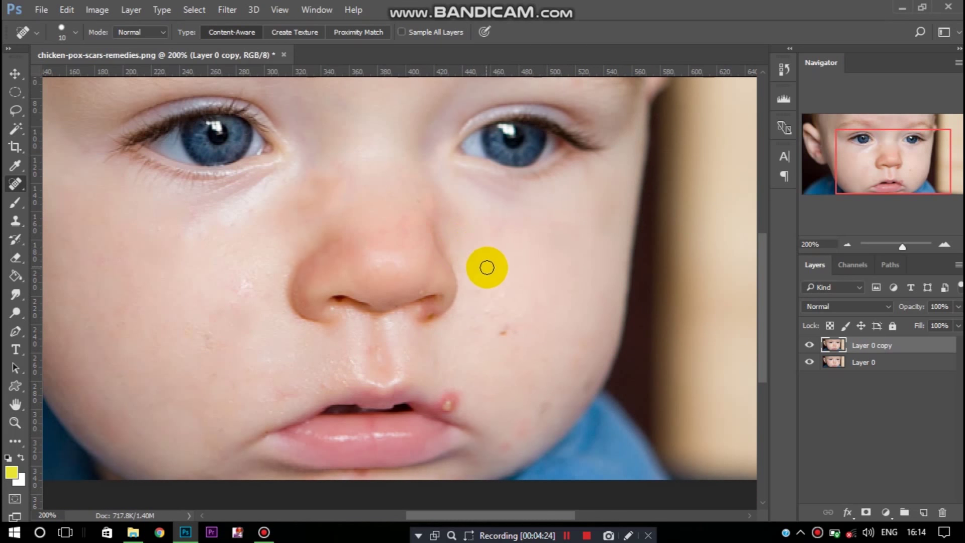
{"action": "scroll", "coordinate": [487, 263], "scroll_direction": "down", "scroll_amount": 2}
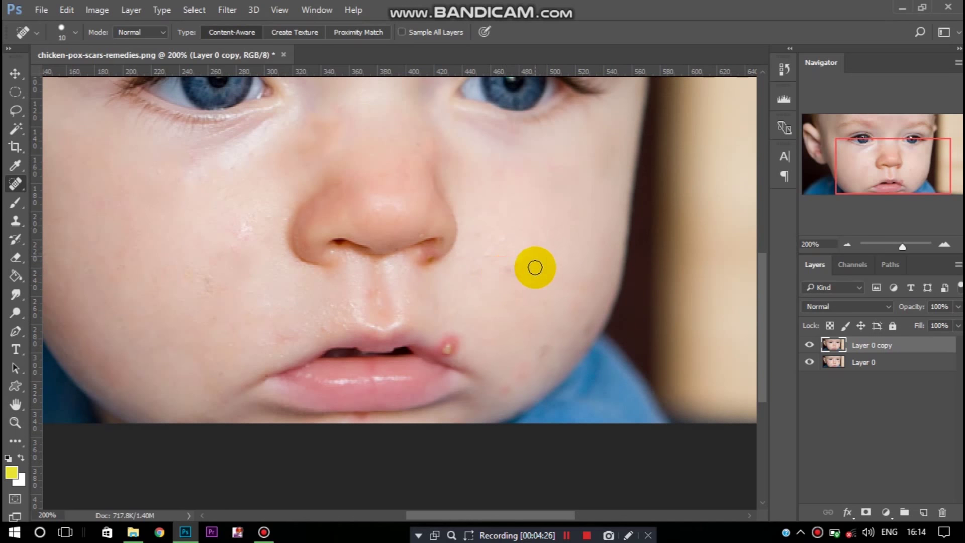
{"action": "scroll", "coordinate": [533, 266], "scroll_direction": "down", "scroll_amount": 2}
{"action": "key", "text": "bracketright"}
{"action": "left_click", "coordinate": [446, 291]}
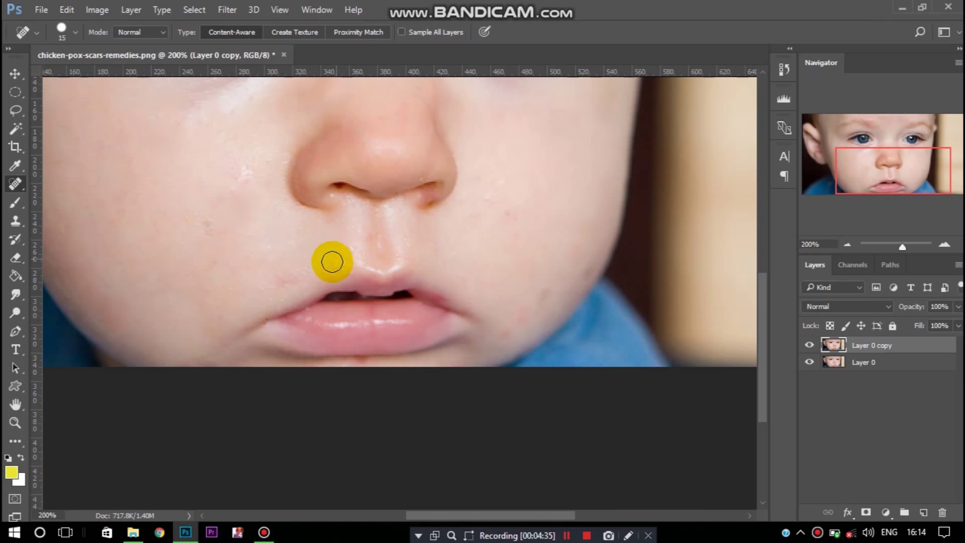
{"action": "key", "text": "bracketleft"}
{"action": "left_click", "coordinate": [280, 274]}
{"action": "left_click", "coordinate": [204, 221]}
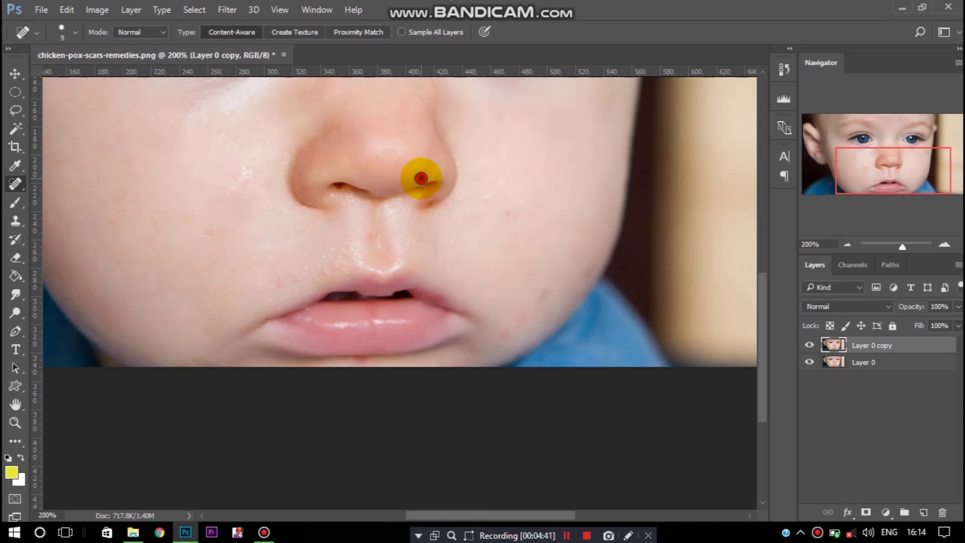
{"action": "left_click", "coordinate": [545, 295]}
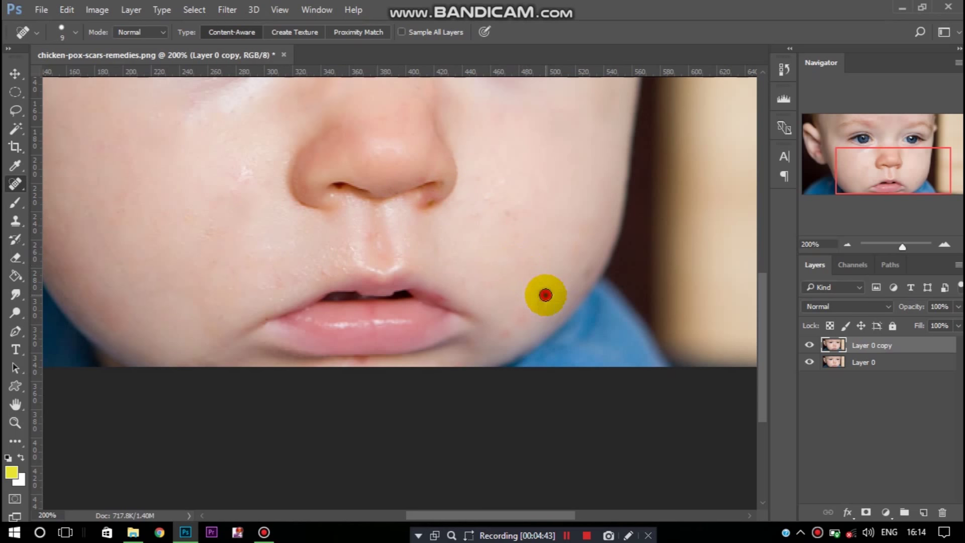
Touch up the faint marks near the lip corner and on the cheek
{"action": "scroll", "coordinate": [503, 327], "scroll_direction": "down", "scroll_amount": 1}
{"action": "scroll", "coordinate": [500, 319], "scroll_direction": "down", "scroll_amount": 1}
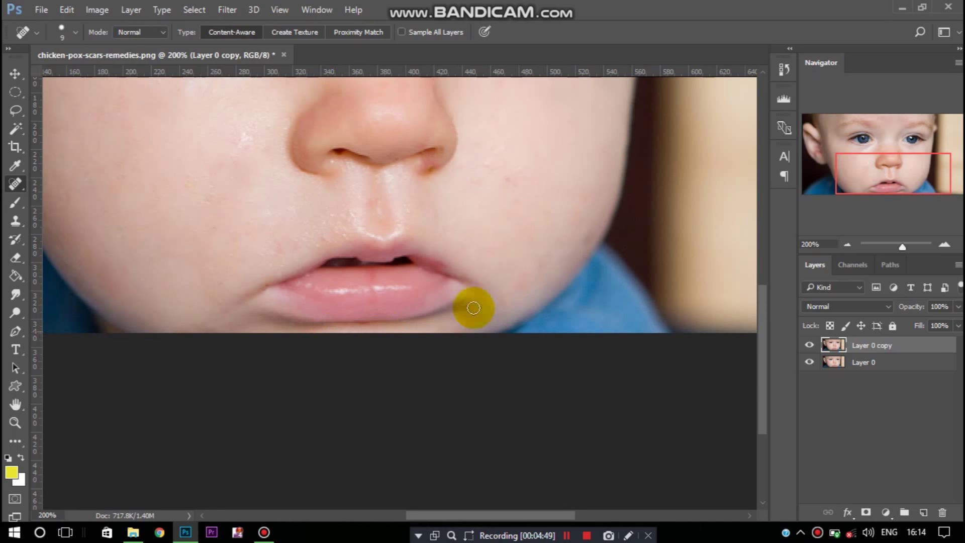
{"action": "left_click", "coordinate": [521, 286]}
{"action": "left_click", "coordinate": [493, 300]}
{"action": "left_click", "coordinate": [508, 179]}
{"action": "left_click", "coordinate": [480, 147]}
Heal the spots near and at the end of the eyebrow, then zoom out to 100%
{"action": "scroll", "coordinate": [546, 217], "scroll_direction": "up", "scroll_amount": 1}
{"action": "scroll", "coordinate": [566, 227], "scroll_direction": "up", "scroll_amount": 2}
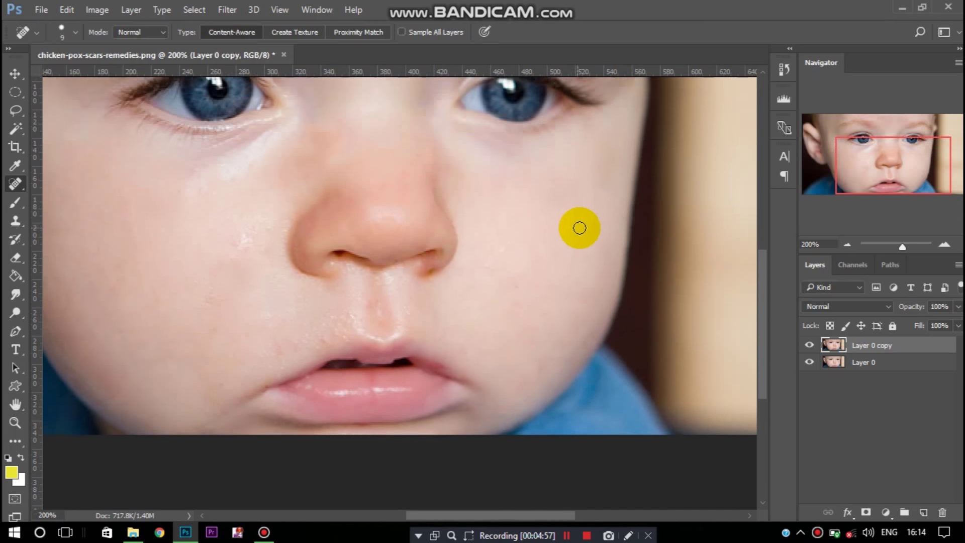
{"action": "scroll", "coordinate": [578, 226], "scroll_direction": "up", "scroll_amount": 3}
{"action": "scroll", "coordinate": [584, 224], "scroll_direction": "up", "scroll_amount": 2}
{"action": "left_click", "coordinate": [578, 139]}
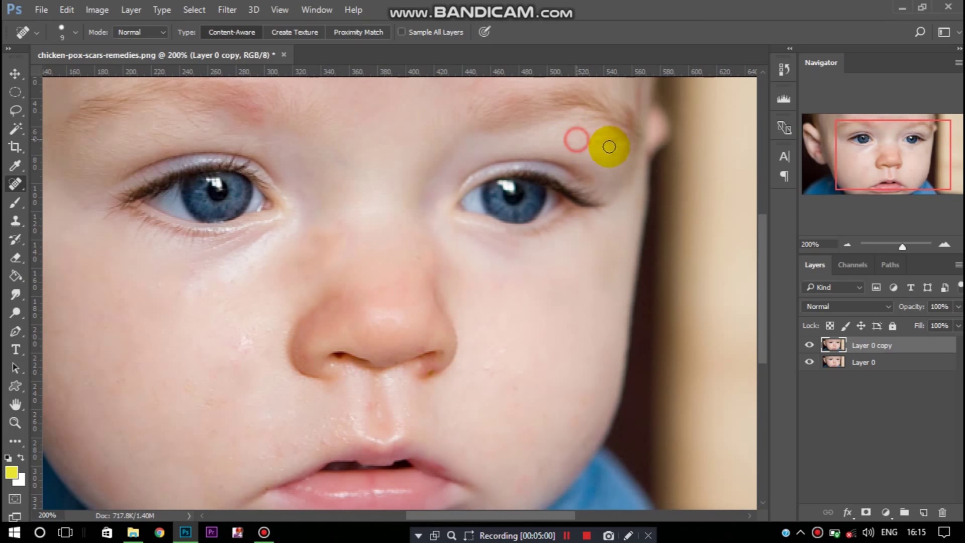
{"action": "scroll", "coordinate": [620, 160], "scroll_direction": "up", "scroll_amount": 2}
{"action": "scroll", "coordinate": [645, 136], "scroll_direction": "up", "scroll_amount": 1}
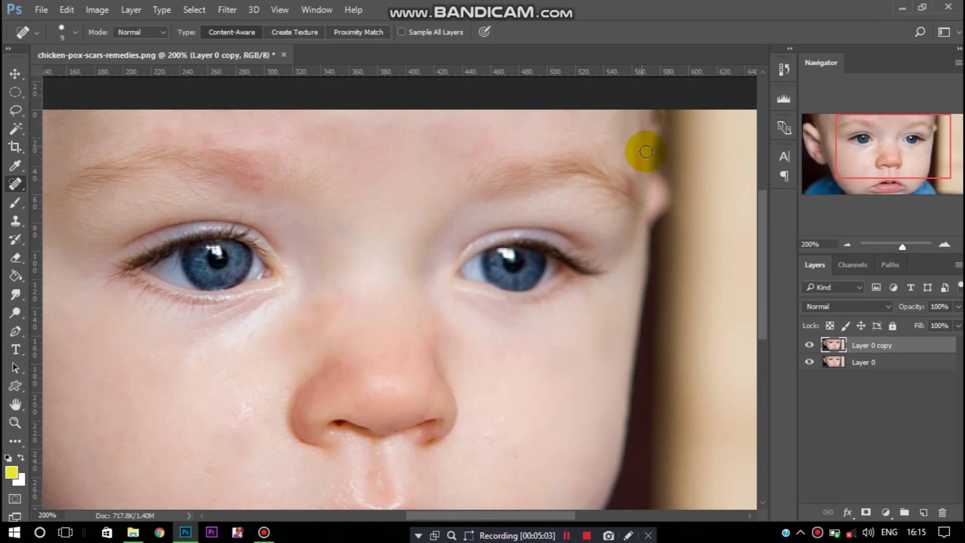
{"action": "left_click", "coordinate": [641, 166]}
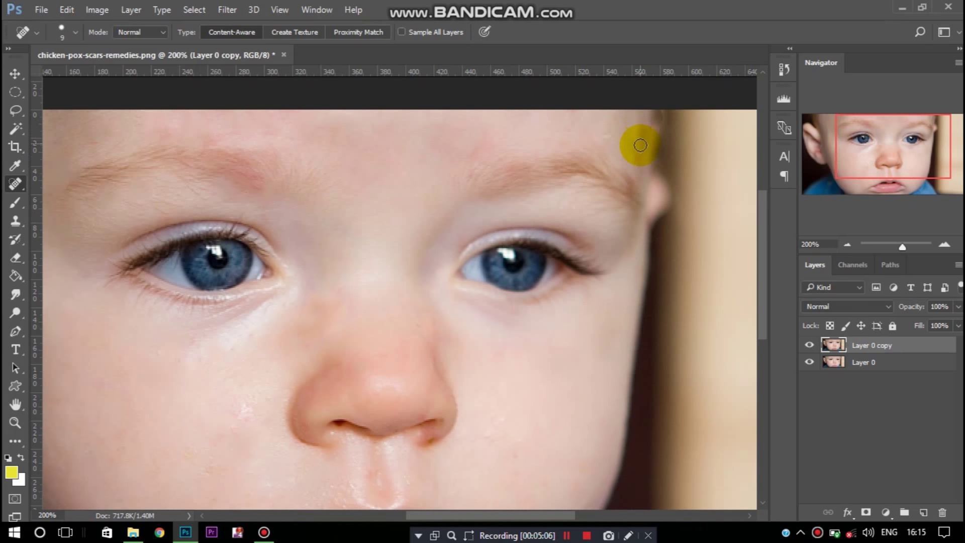
{"action": "key", "text": "ctrl+minus"}
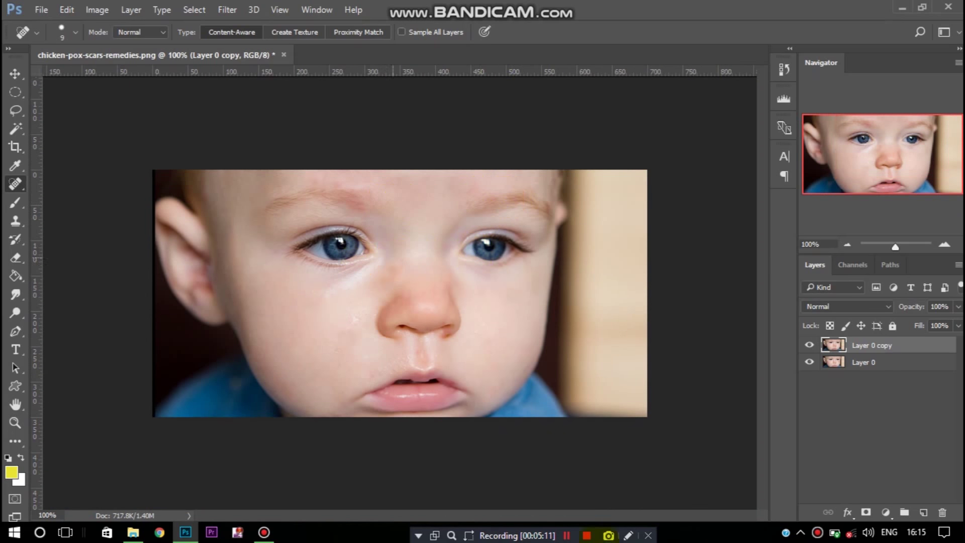
{"action": "key", "text": "v"}
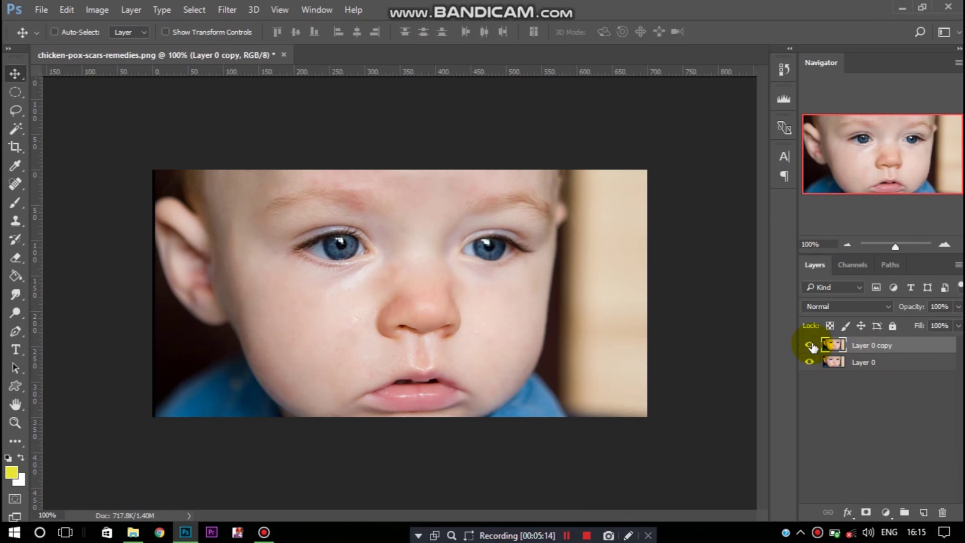
{"action": "left_click", "coordinate": [809, 345]}
{"action": "left_click", "coordinate": [810, 362]}
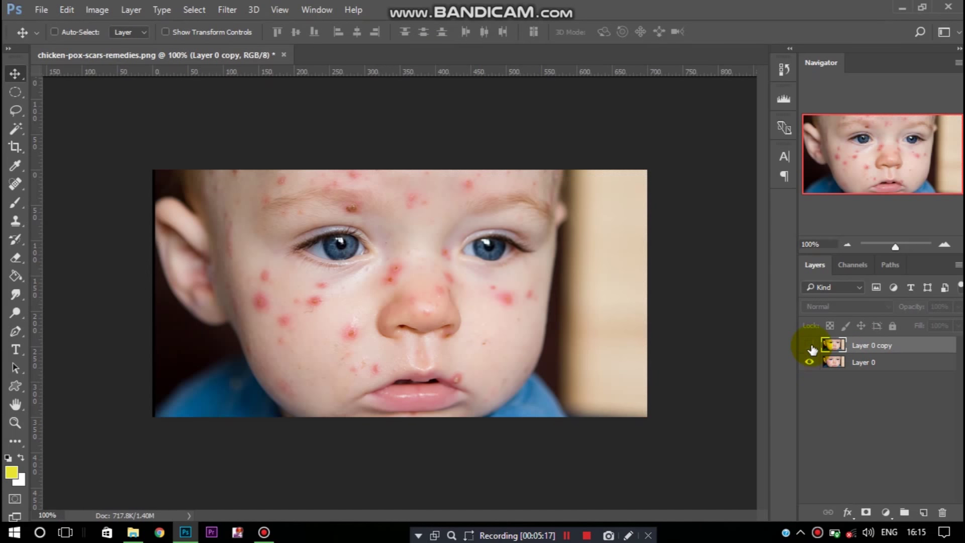
{"action": "left_click", "coordinate": [809, 345]}
{"action": "left_click", "coordinate": [808, 345]}
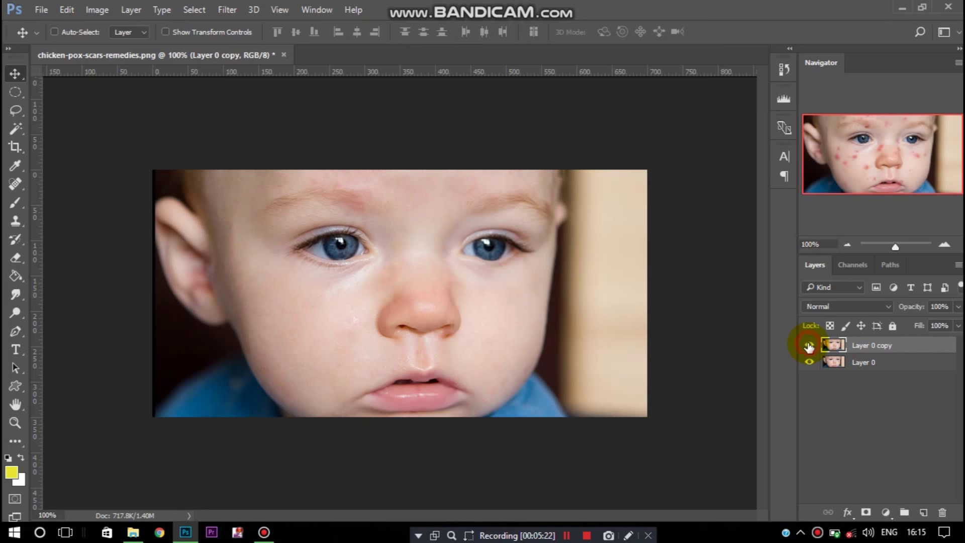
{"action": "left_click", "coordinate": [809, 346]}
{"action": "left_click", "coordinate": [808, 345]}
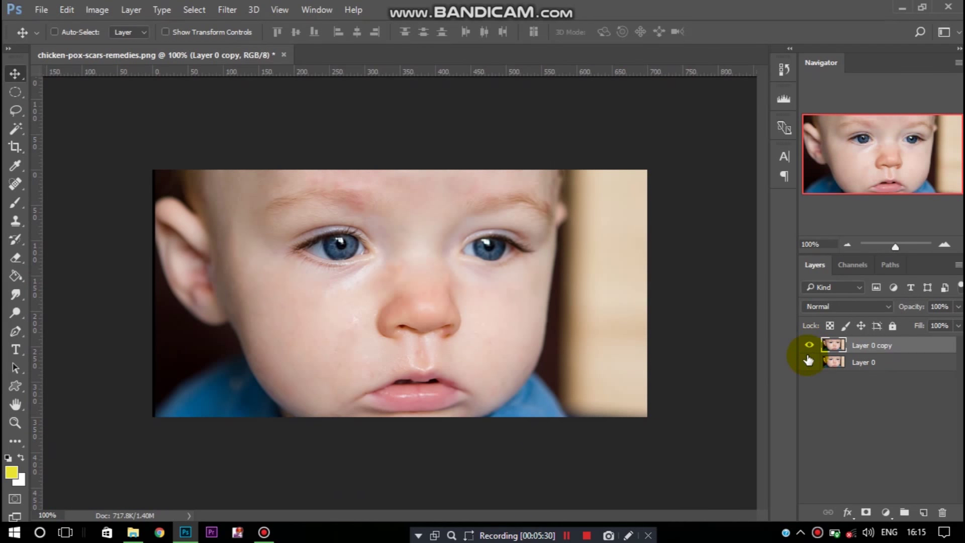
{"action": "left_click", "coordinate": [809, 361]}
{"action": "left_click", "coordinate": [809, 346]}
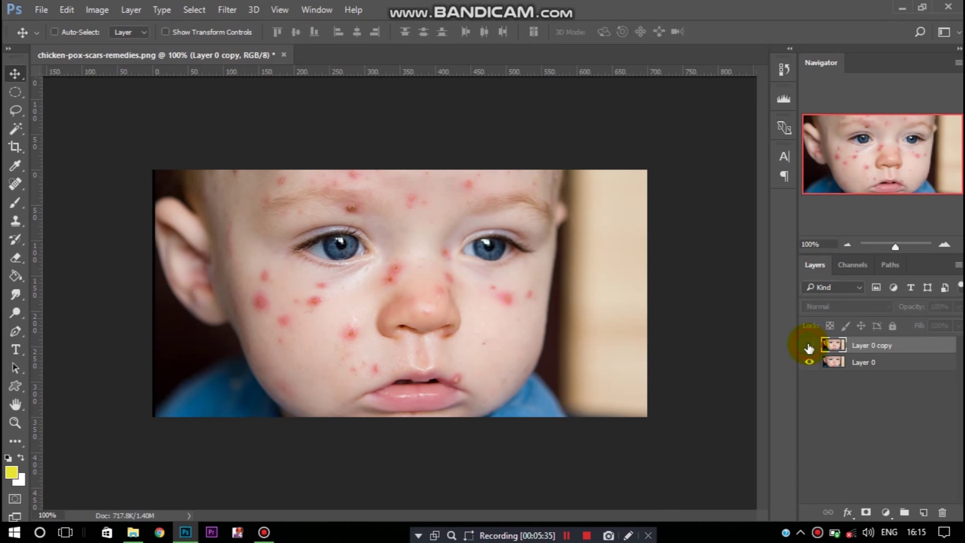
{"action": "left_click", "coordinate": [808, 345]}
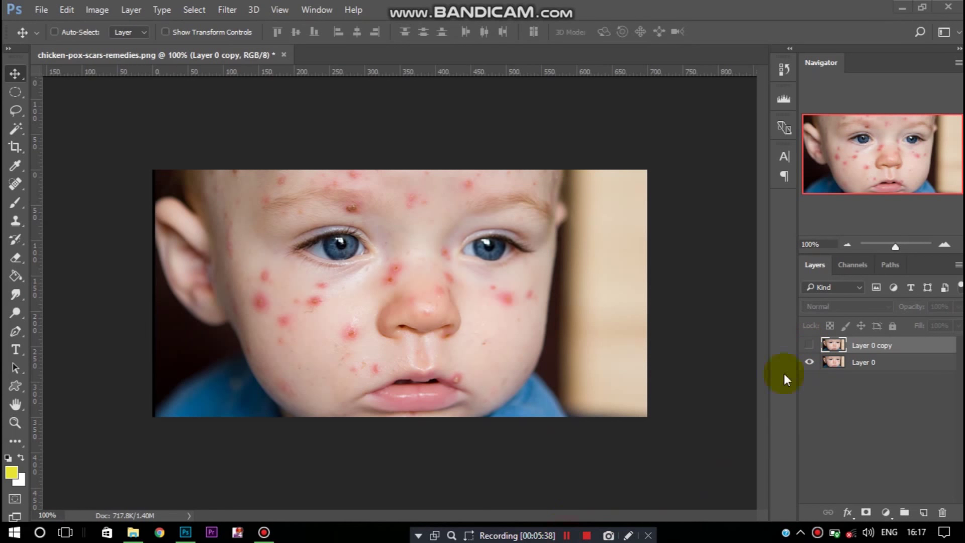
{"action": "left_click", "coordinate": [809, 346]}
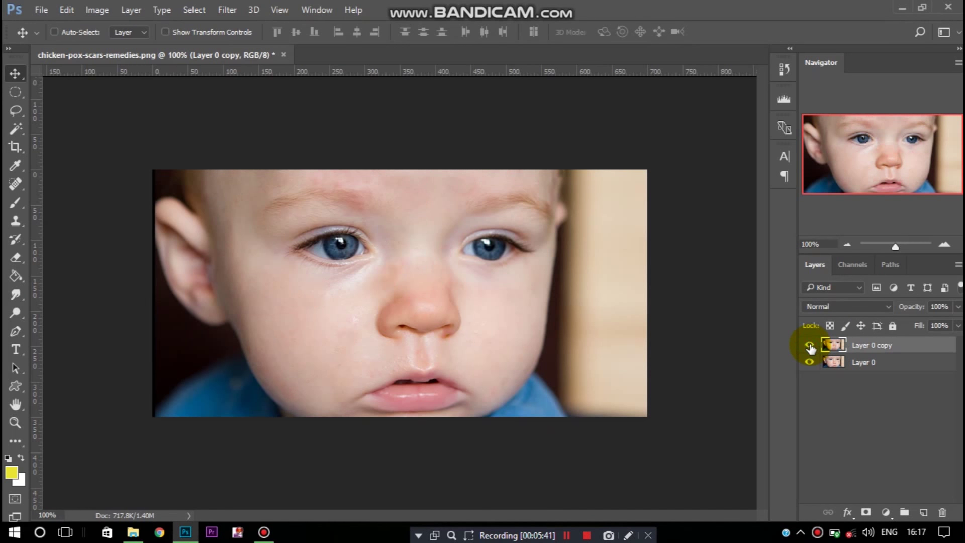
{"action": "left_click", "coordinate": [809, 346]}
{"action": "key", "text": "ctrl+plus"}
{"action": "left_click", "coordinate": [809, 345]}
{"action": "left_click", "coordinate": [809, 345]}
{"action": "key", "text": "ctrl+minus"}
Turn Layer 0 copy's visibility back on to show the spot-free face
{"action": "left_click", "coordinate": [809, 346]}
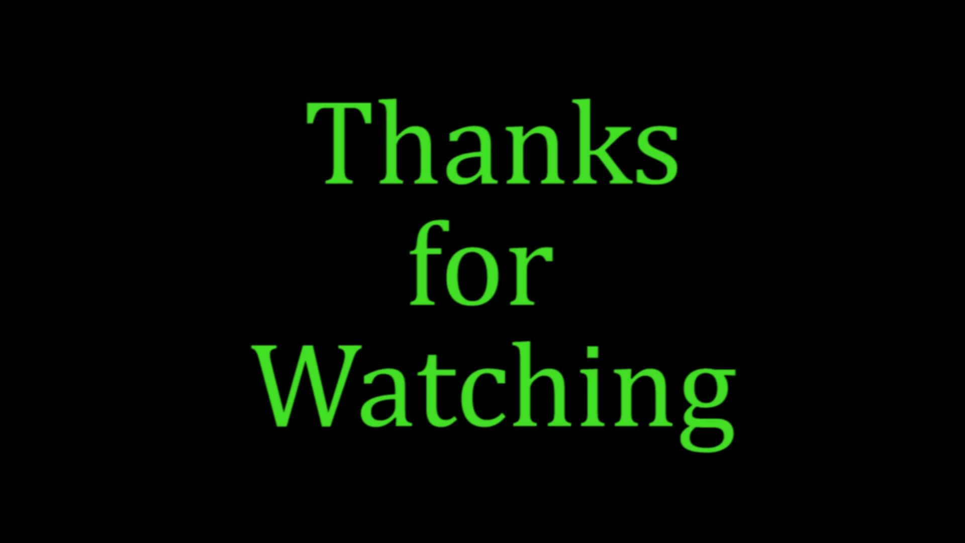